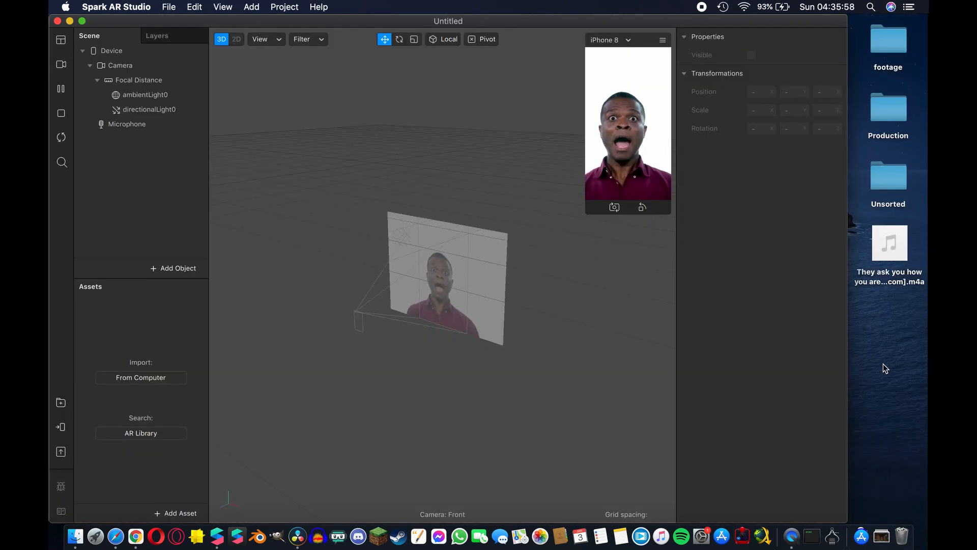
- Import the "They ask you how you are" m4a file from the desktop into the project's assets
click(888, 242)
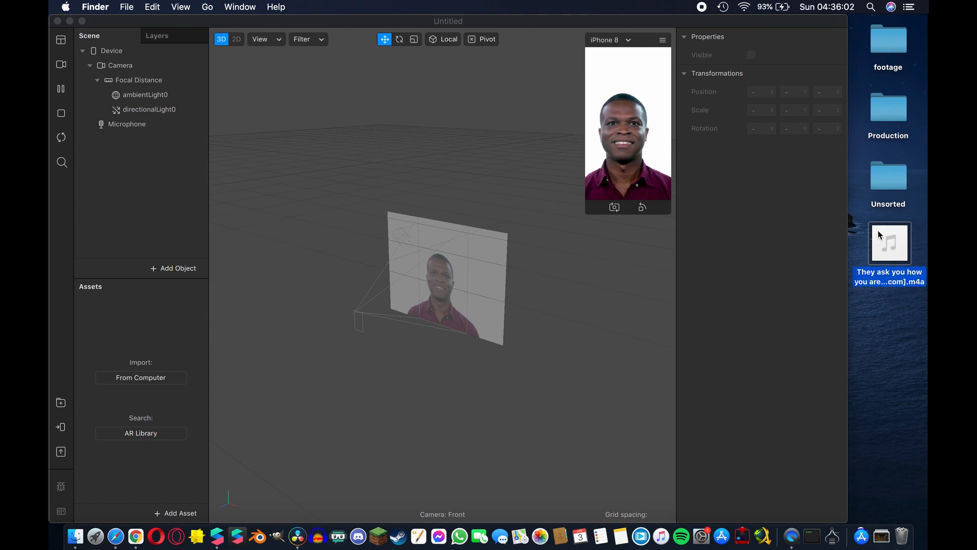
drag(891, 248, 156, 326)
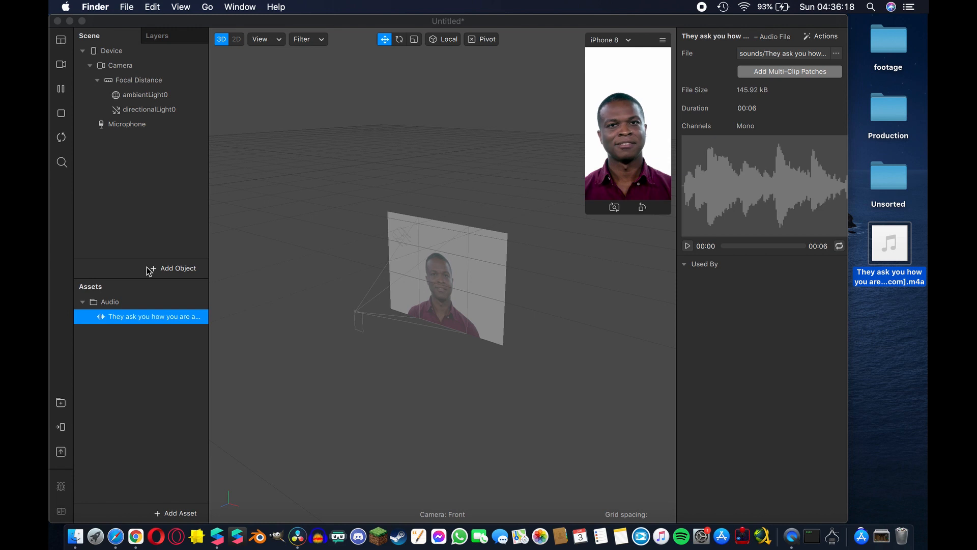
click(171, 350)
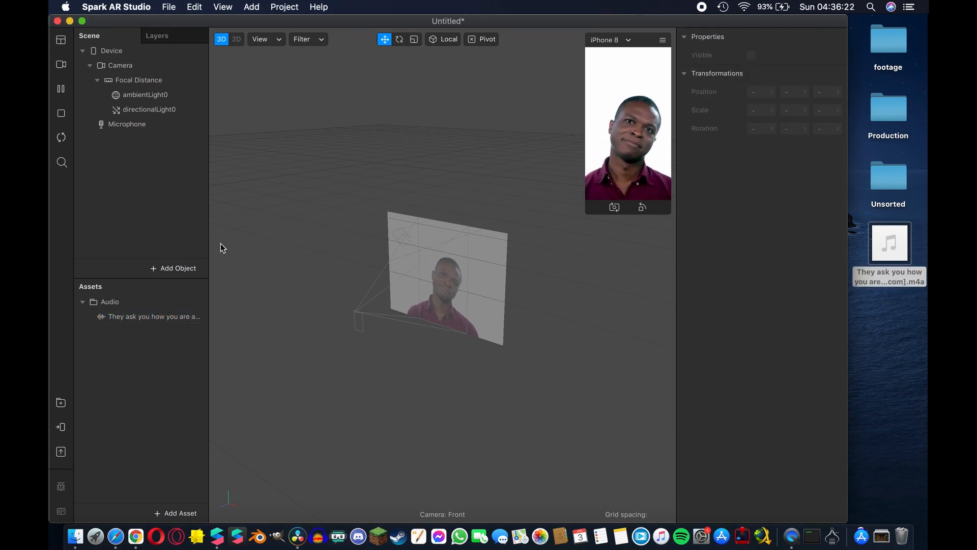
- Add a canvas to the scene and insert a rectangle inside it
click(172, 268)
scroll(107, 382, down, 5)
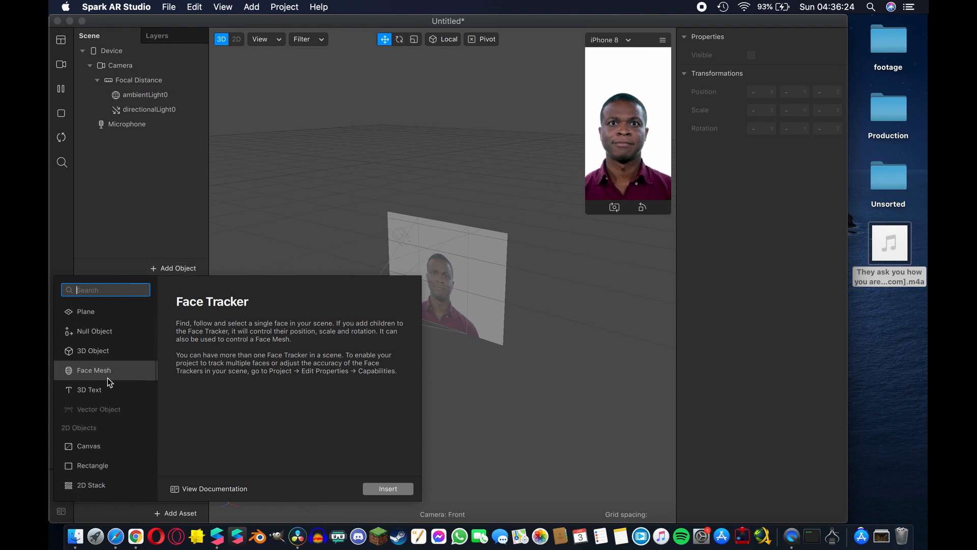
double_click(88, 438)
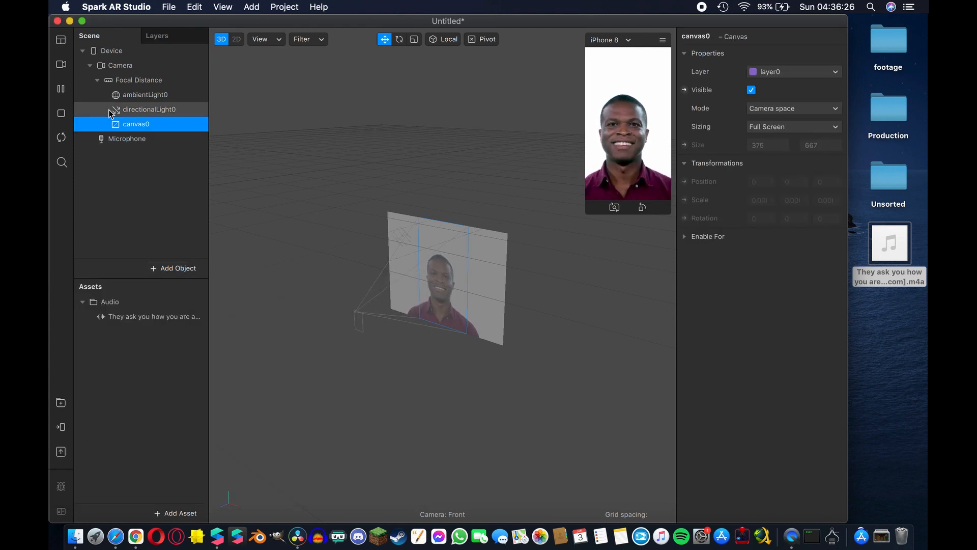
right_click(146, 125)
mouse_move(173, 140)
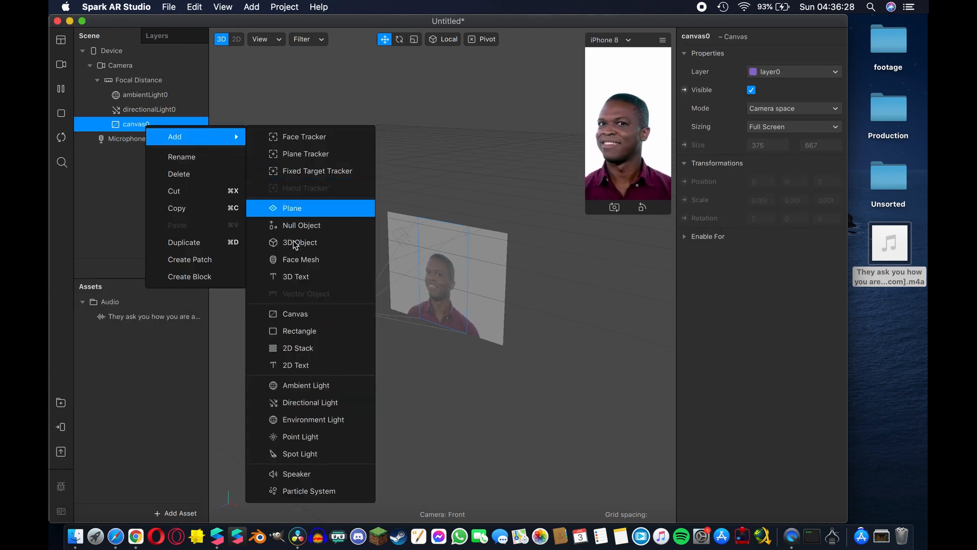
click(299, 331)
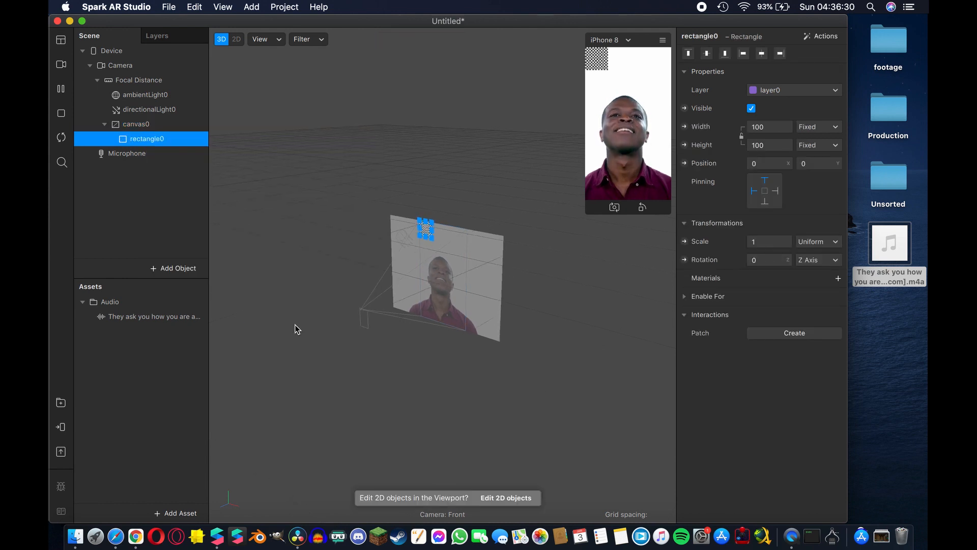
- Set the rectangle to fill the full width and height of the canvas
click(758, 128)
click(769, 145)
click(764, 146)
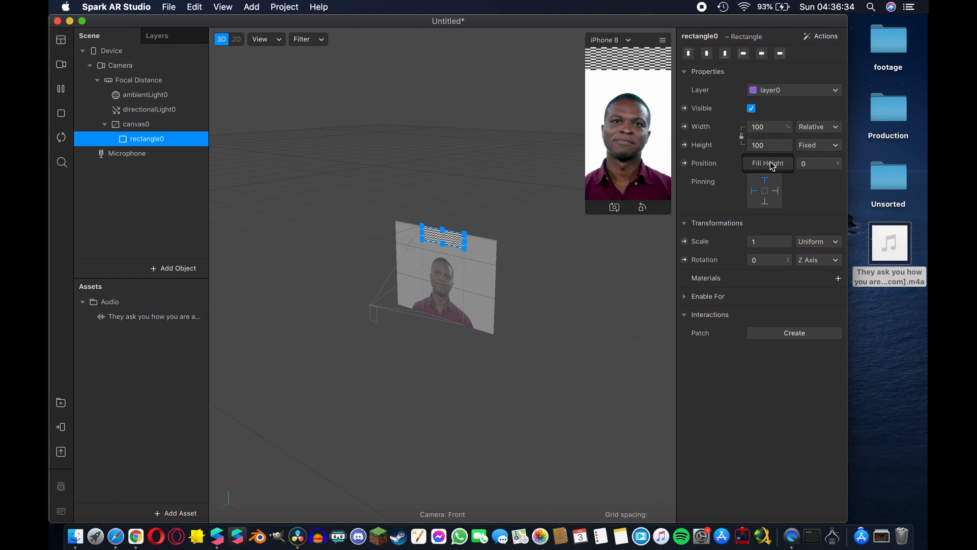
click(770, 163)
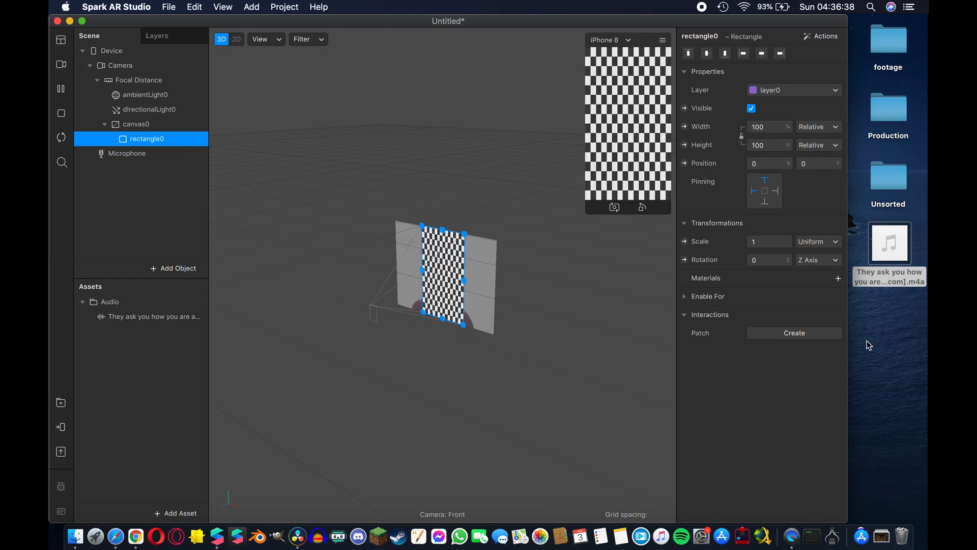
- Create a new material for the rectangle and rename the material "meme"
click(839, 279)
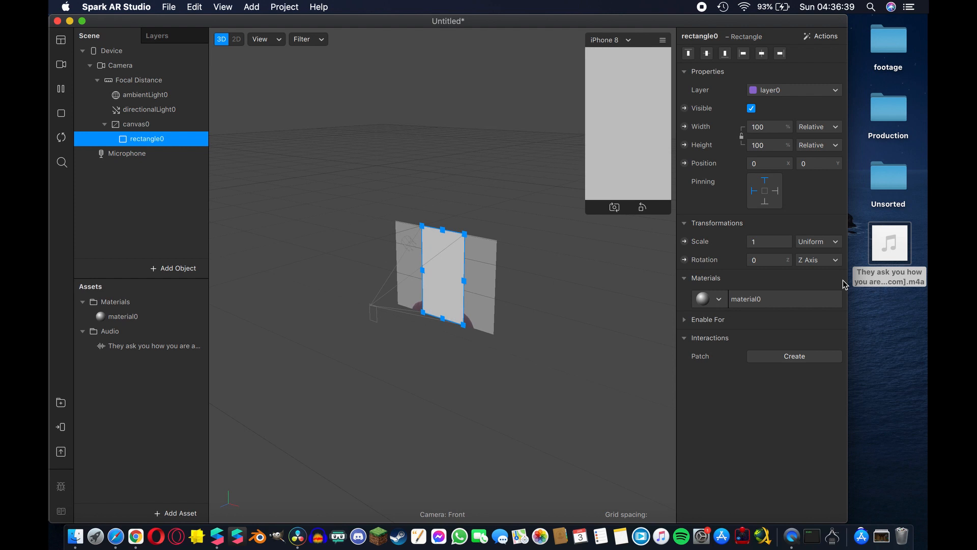
click(124, 317)
double_click(122, 317)
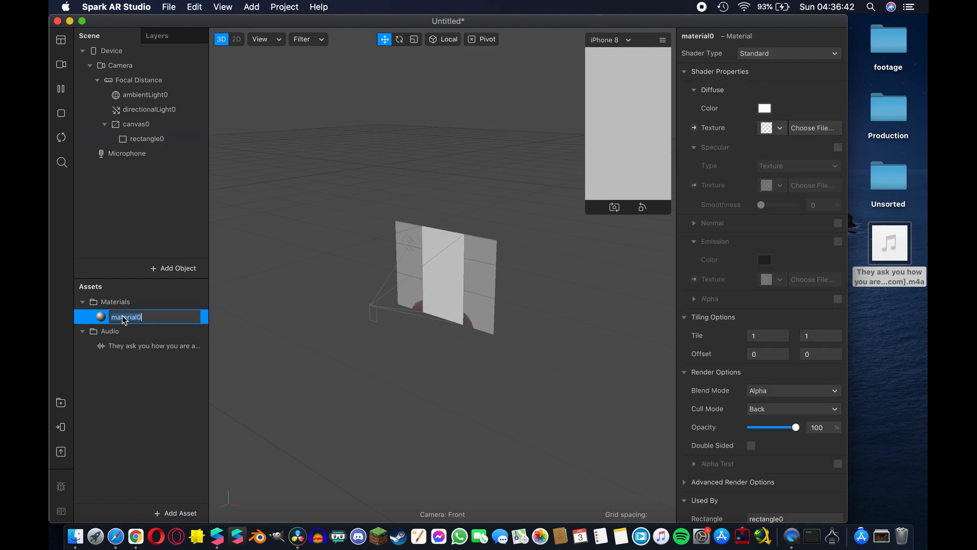
text(meme)
key(Return)
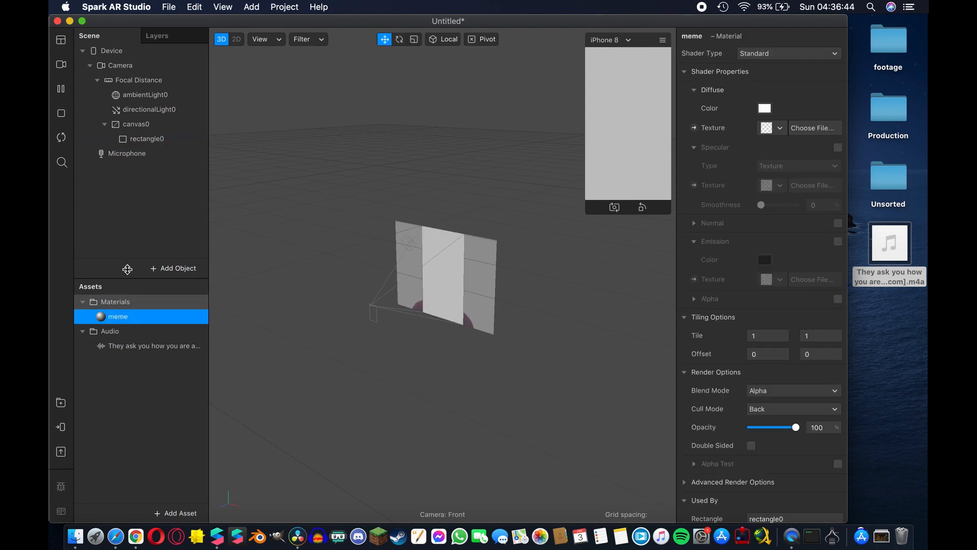
- Rename the rectangle under the canvas "meme"
click(142, 150)
double_click(150, 139)
text(meme)
key(Return)
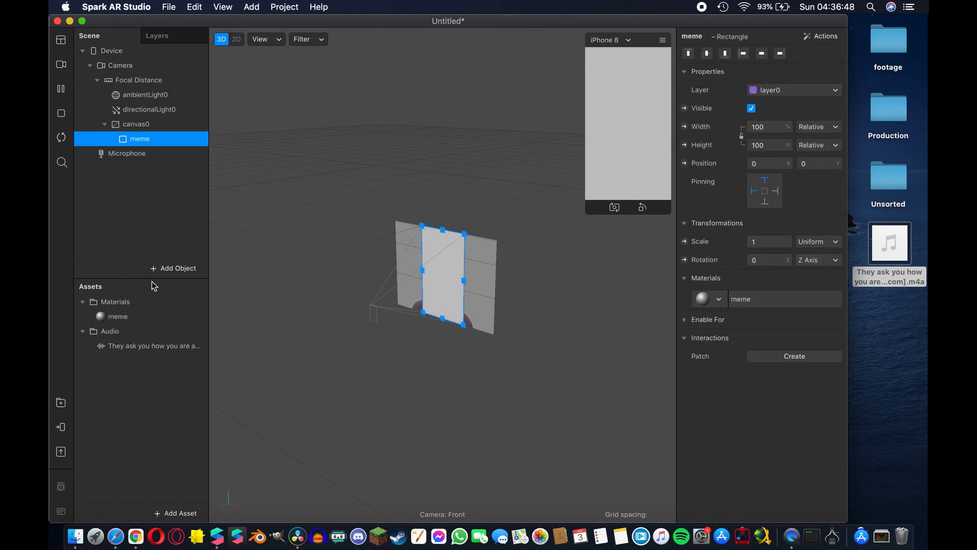
- Extract a texture from the Camera object and select that texture asset
click(130, 66)
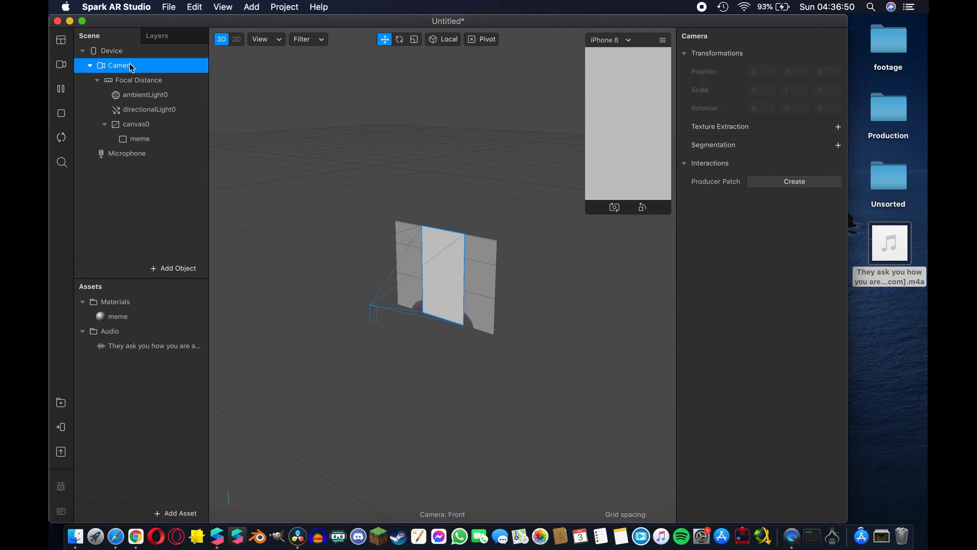
click(838, 127)
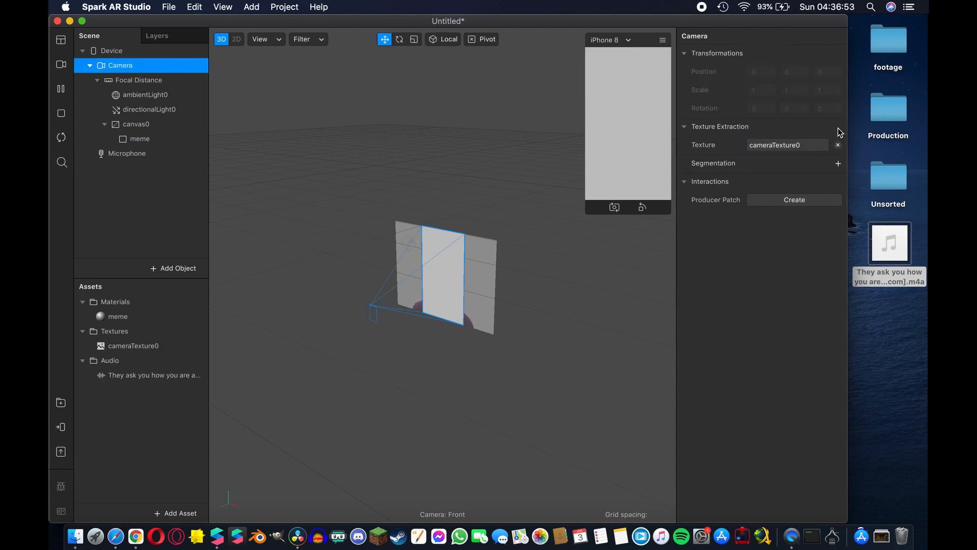
click(102, 347)
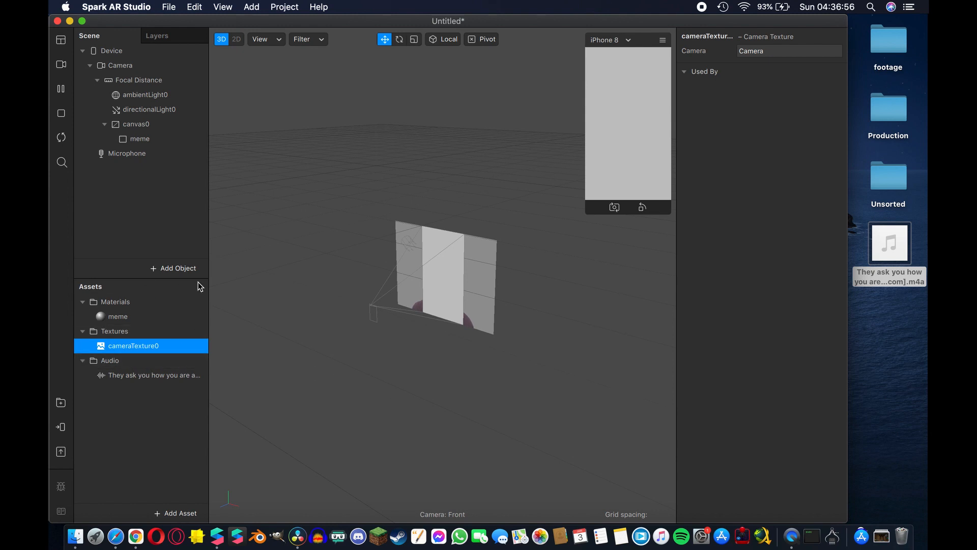
- Switch the viewport to 2D, show the Patch Editor and enlarge it to about half the window height
click(236, 39)
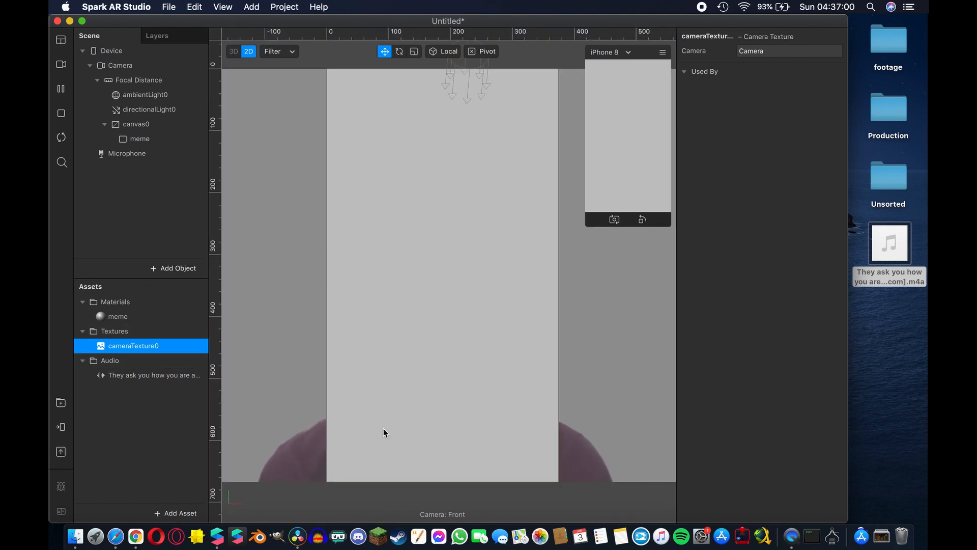
click(223, 6)
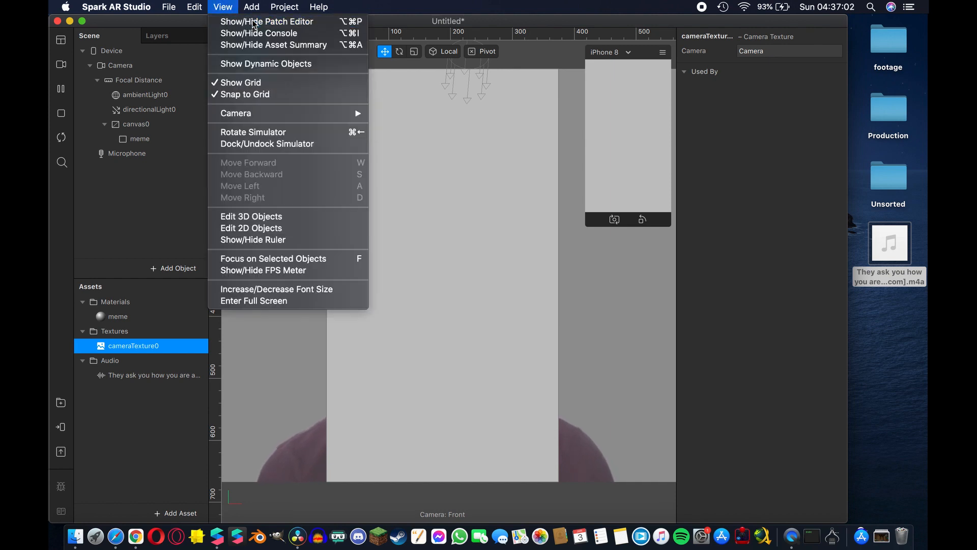
click(253, 23)
drag(389, 338, 392, 280)
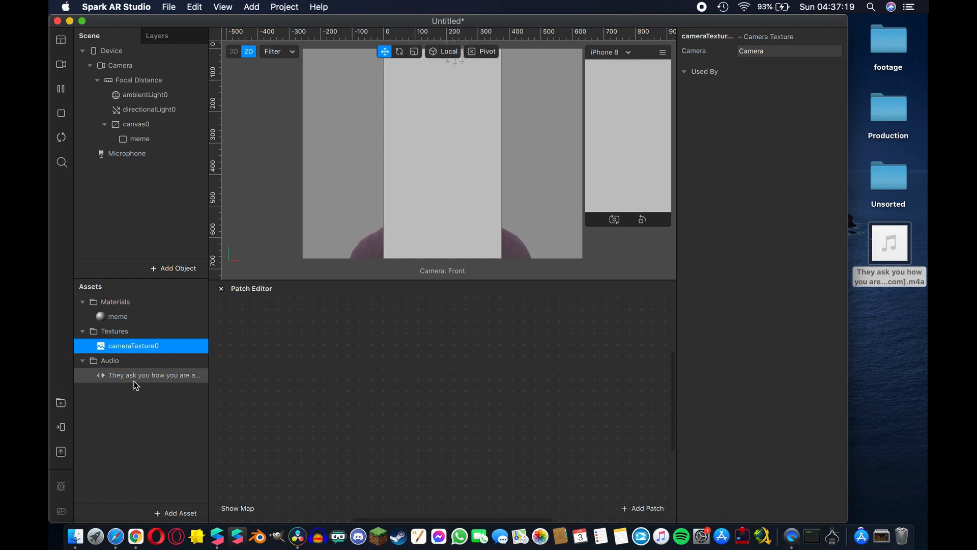
- Find the free Luminance patch asset in the AR Library, import it into the project and close the library
click(61, 402)
click(242, 222)
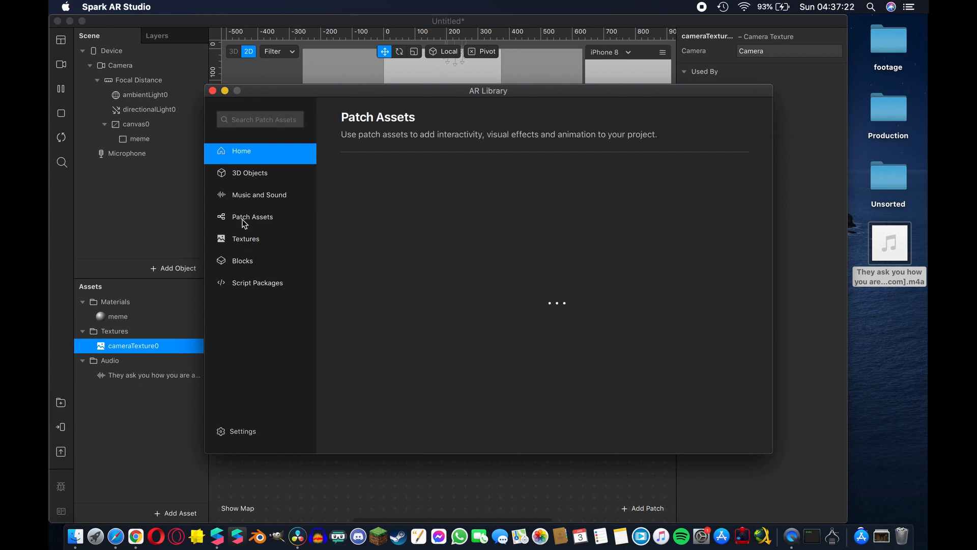
click(363, 291)
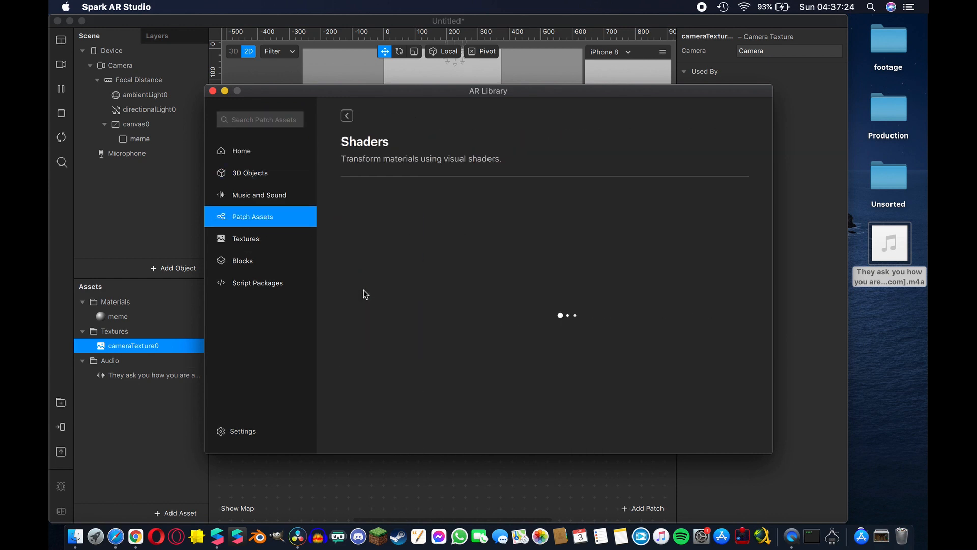
scroll(509, 310, down, 10)
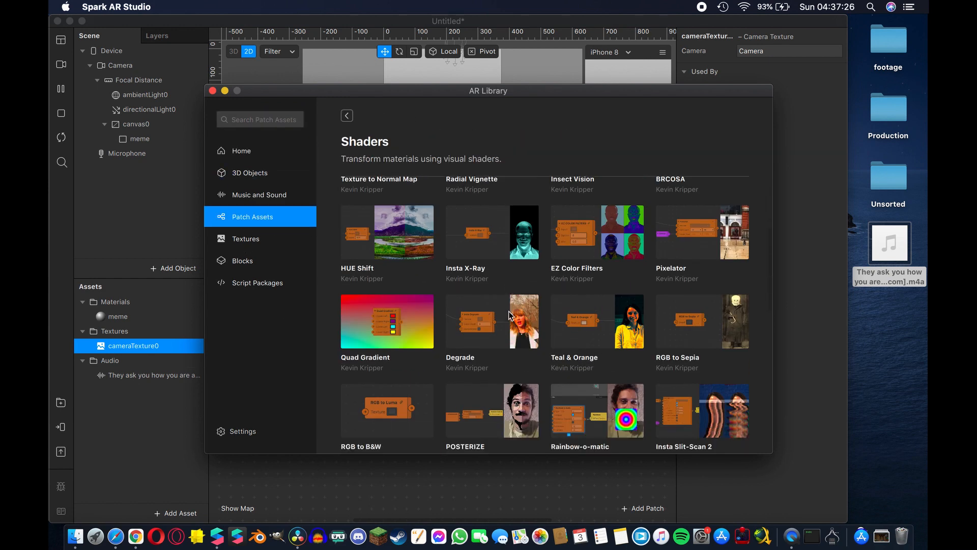
scroll(508, 311, down, 4)
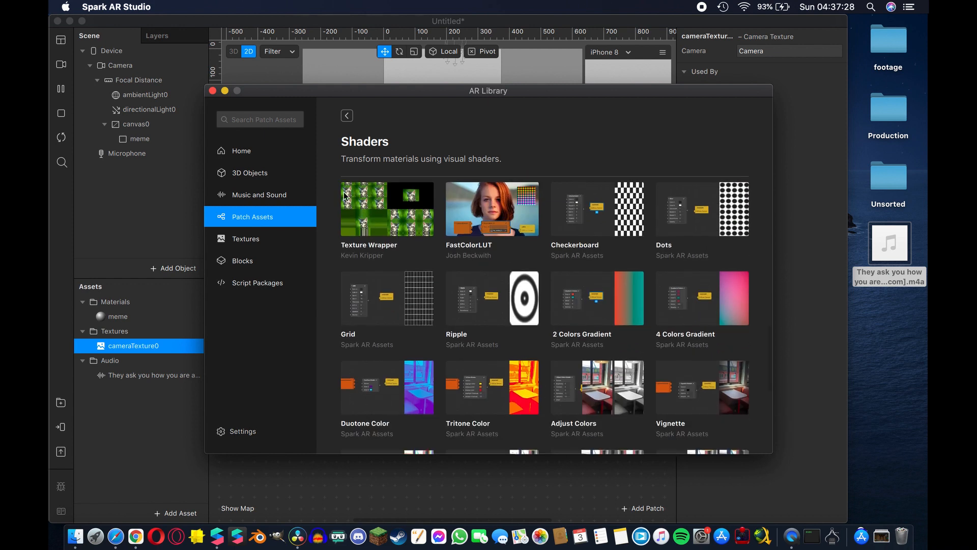
click(285, 122)
text(luminance)
click(372, 167)
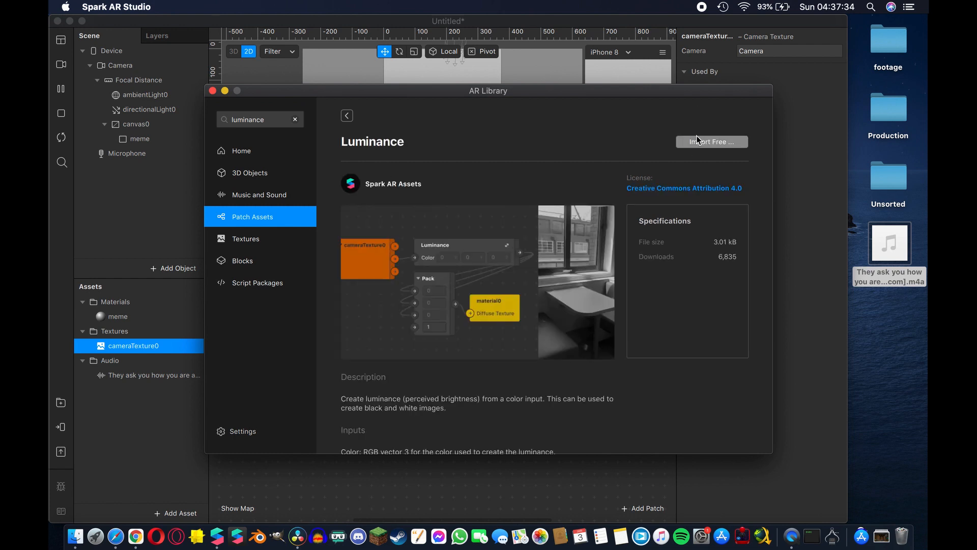
click(697, 141)
click(685, 155)
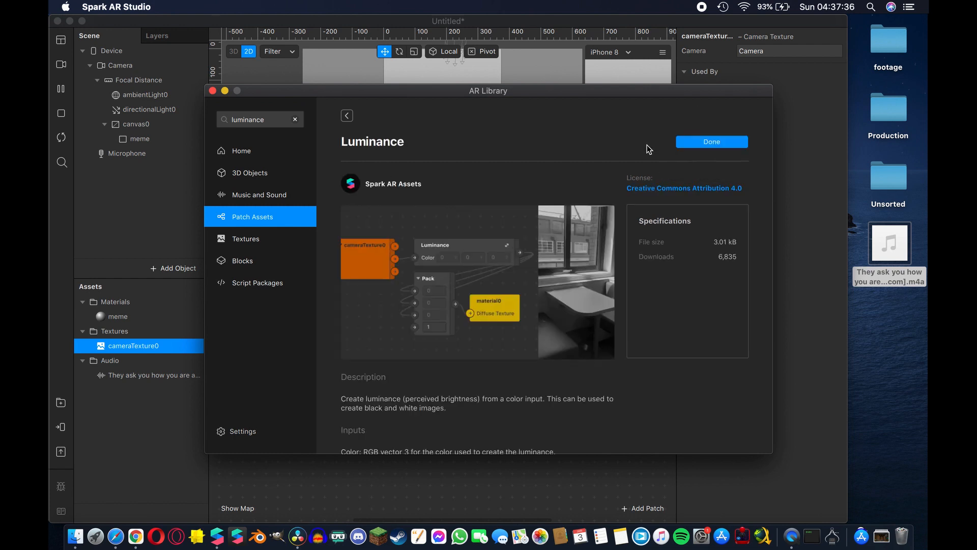
click(213, 91)
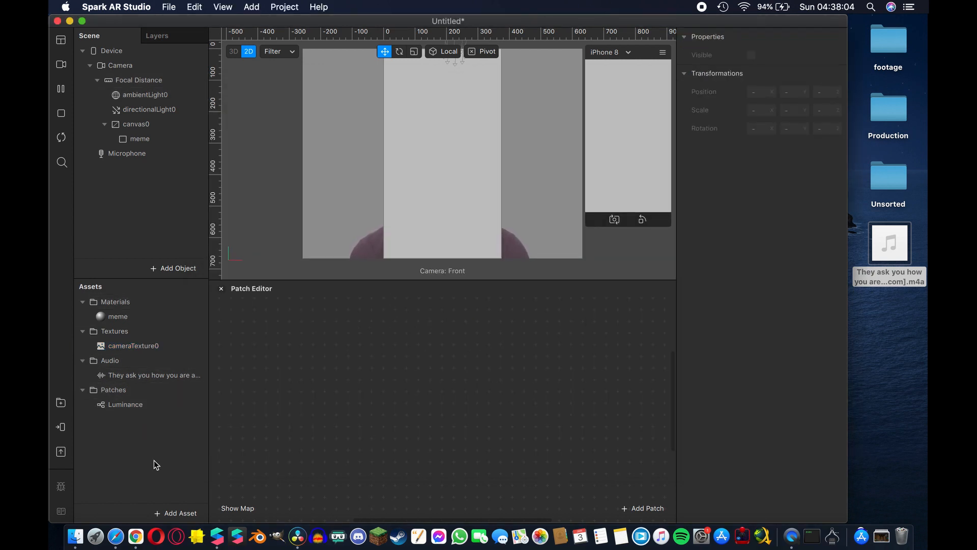
- Add an audio playback controller and assign the "They ask you how you are" audio clip to it
click(176, 513)
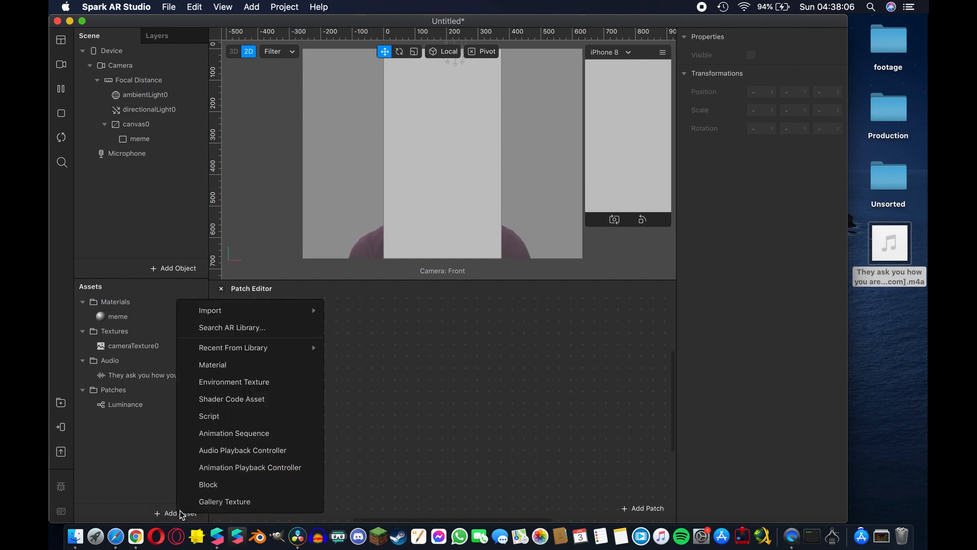
click(232, 453)
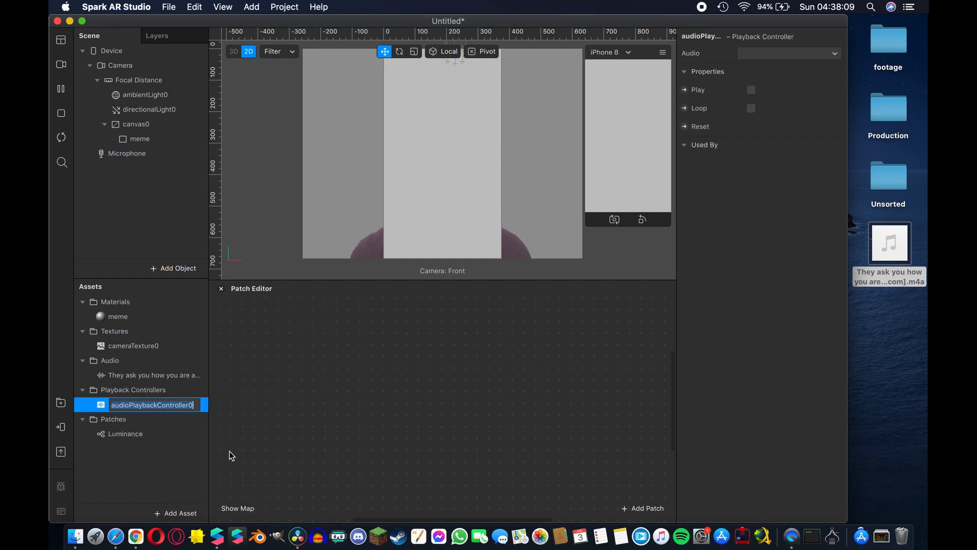
click(186, 490)
click(173, 405)
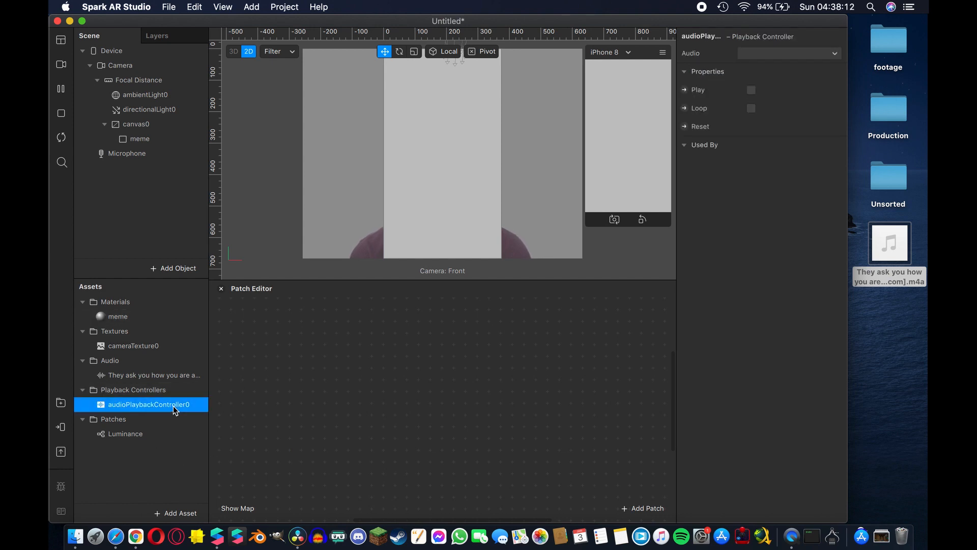
click(787, 54)
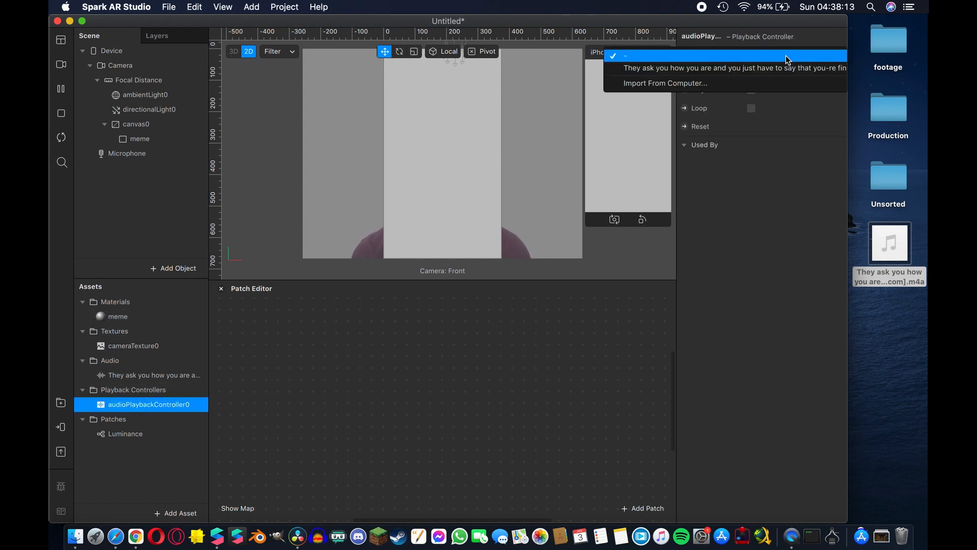
click(752, 68)
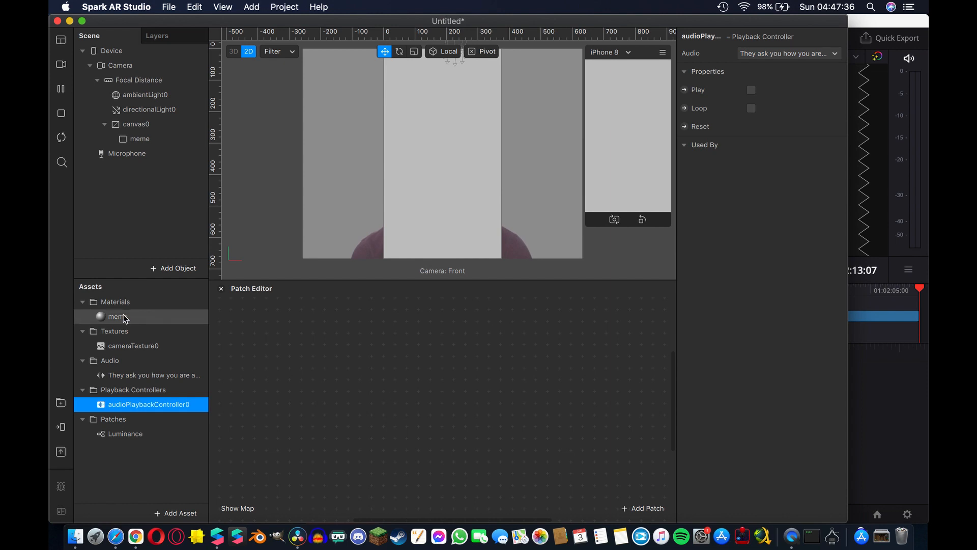
- Set the meme material's shader type to Flat and its diffuse texture to the extracted camera texture
click(118, 316)
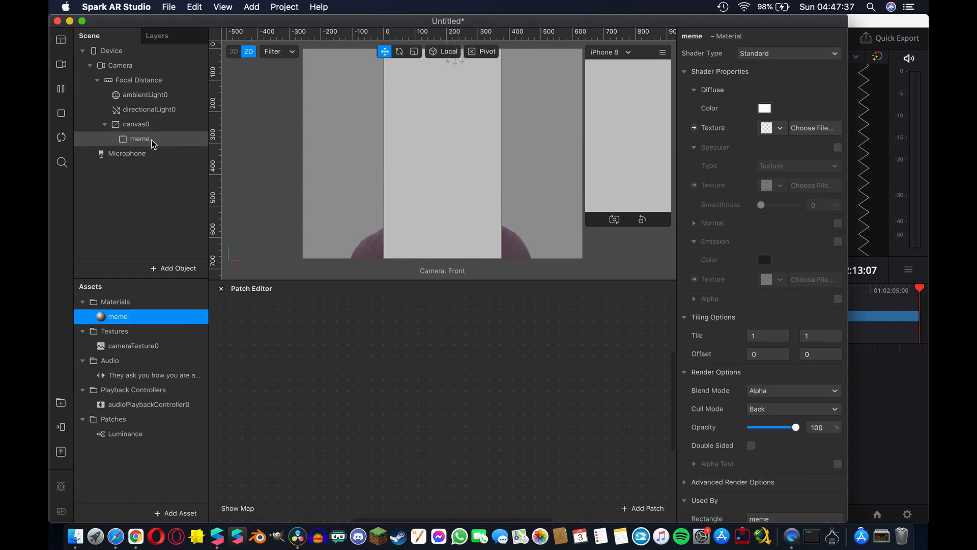
click(766, 51)
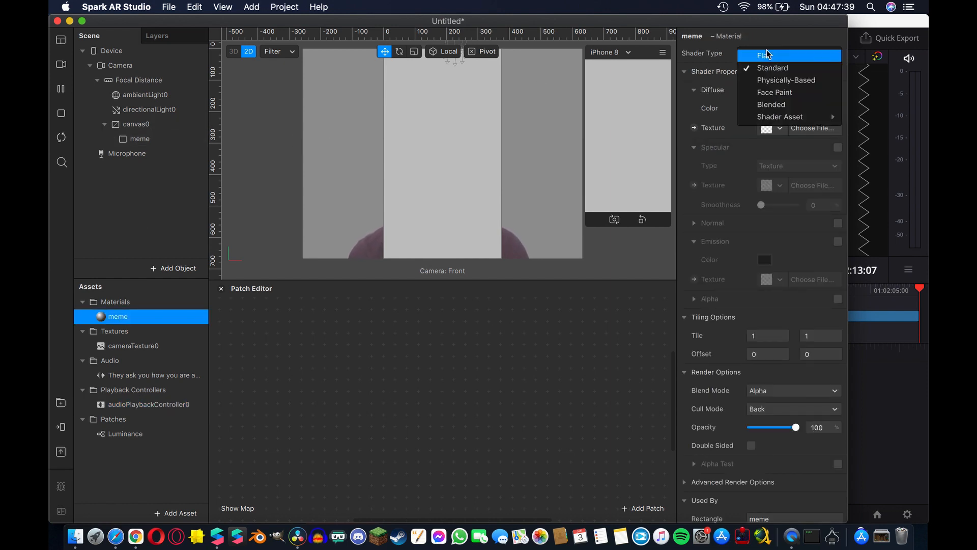
click(779, 56)
click(773, 128)
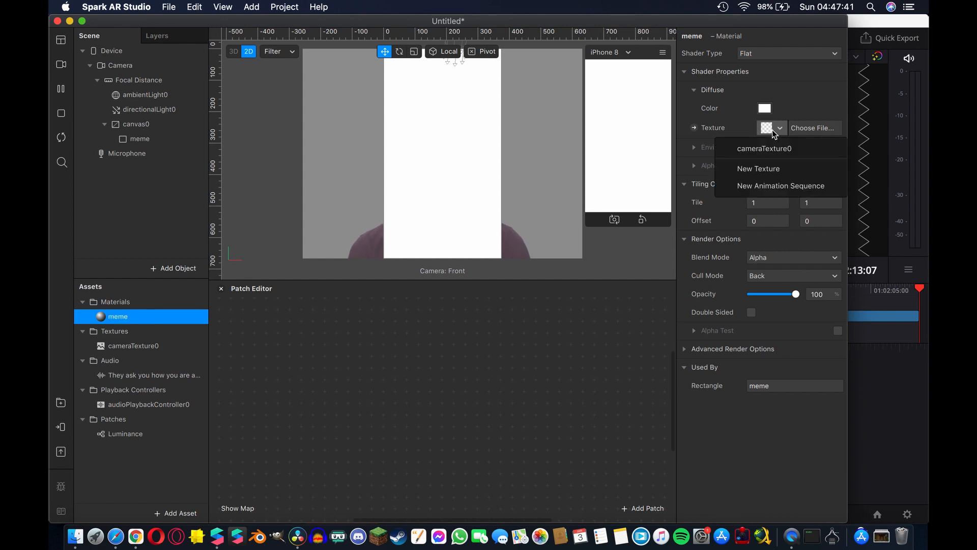
click(759, 149)
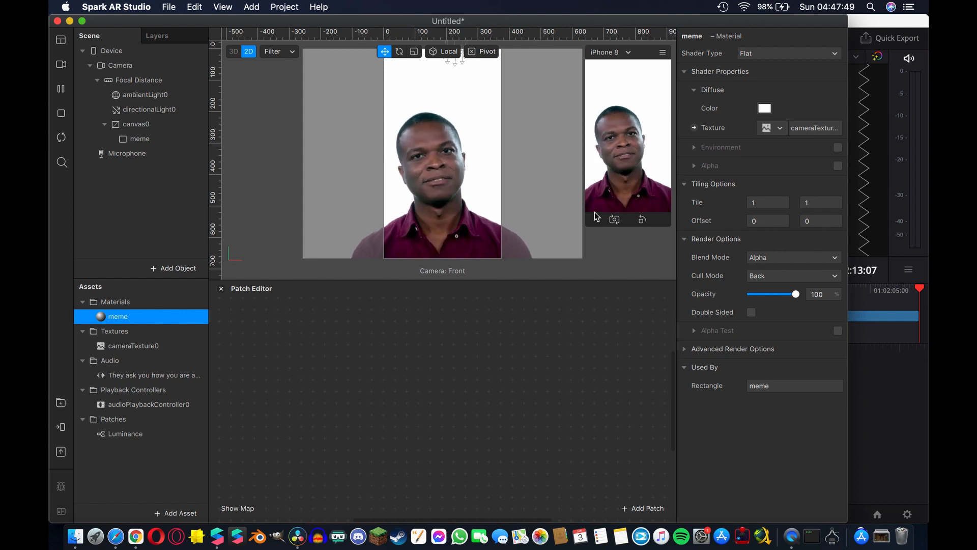
- Add the cameraTexture0 and Luminance patches to the Patch Editor and connect the texture's RGBA output to Luminance's Color input
drag(587, 225, 561, 269)
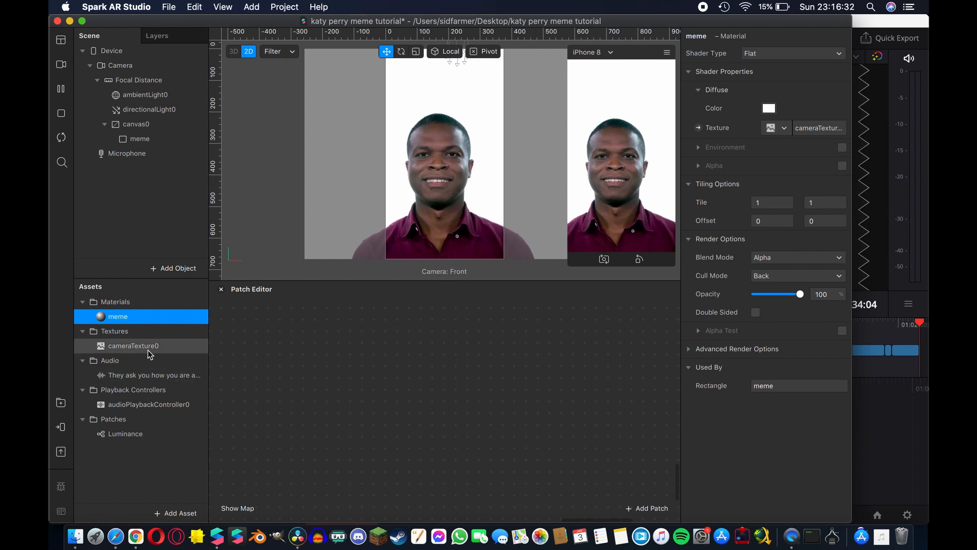
click(116, 347)
drag(155, 347, 337, 362)
drag(379, 390, 322, 382)
drag(142, 434, 445, 367)
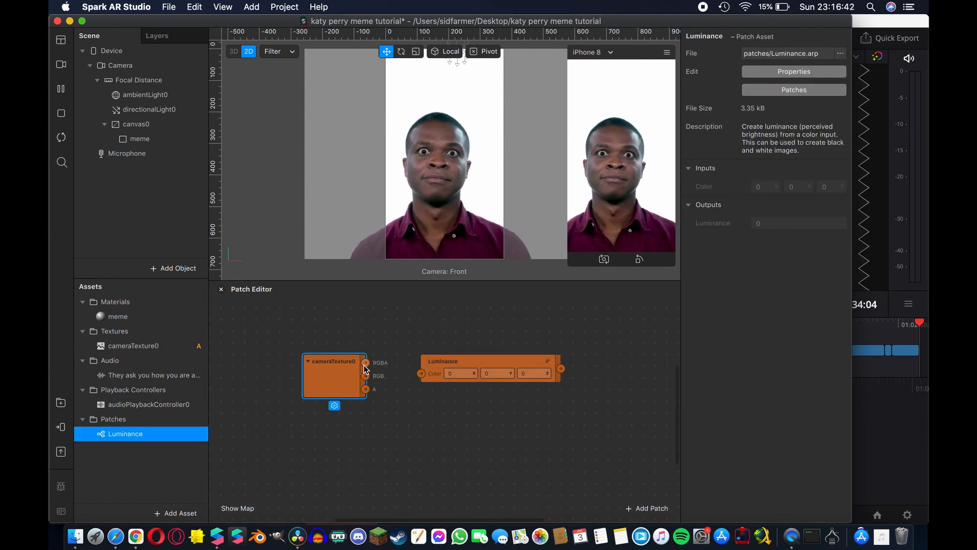
drag(366, 363, 425, 362)
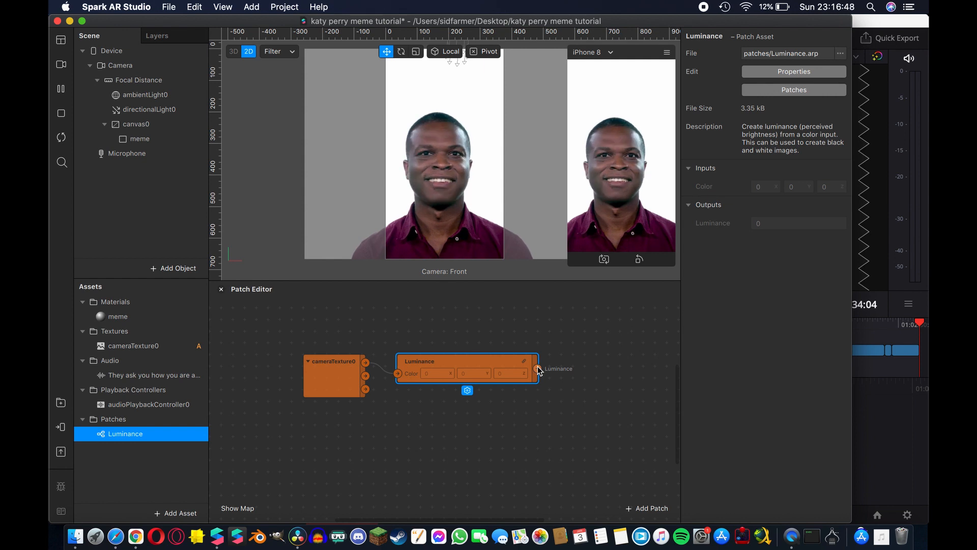
- Add a Pack patch from the Luminance output, set it to Vector 4 and feed Luminance into its first three inputs
drag(537, 369, 591, 350)
text(pack)
key(Return)
scroll(588, 350, right, 5)
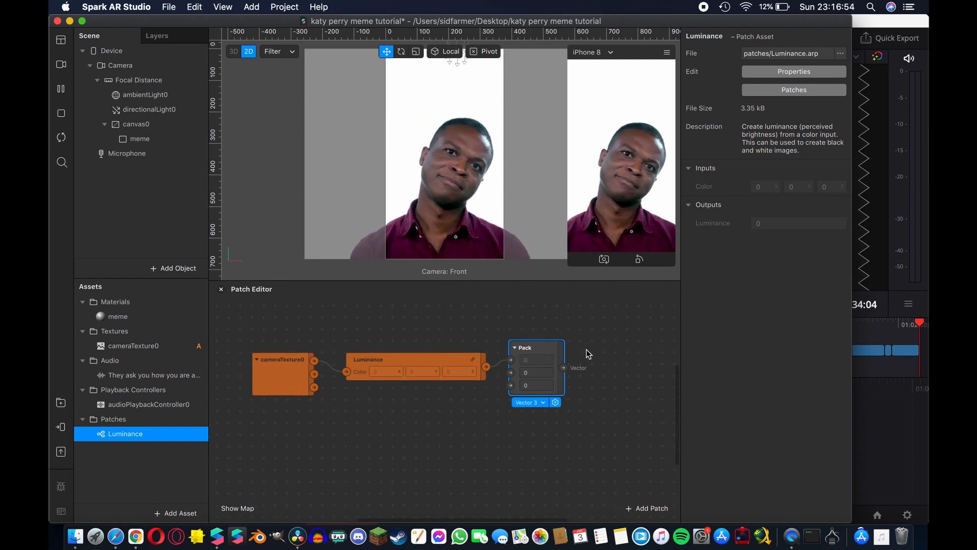
click(531, 405)
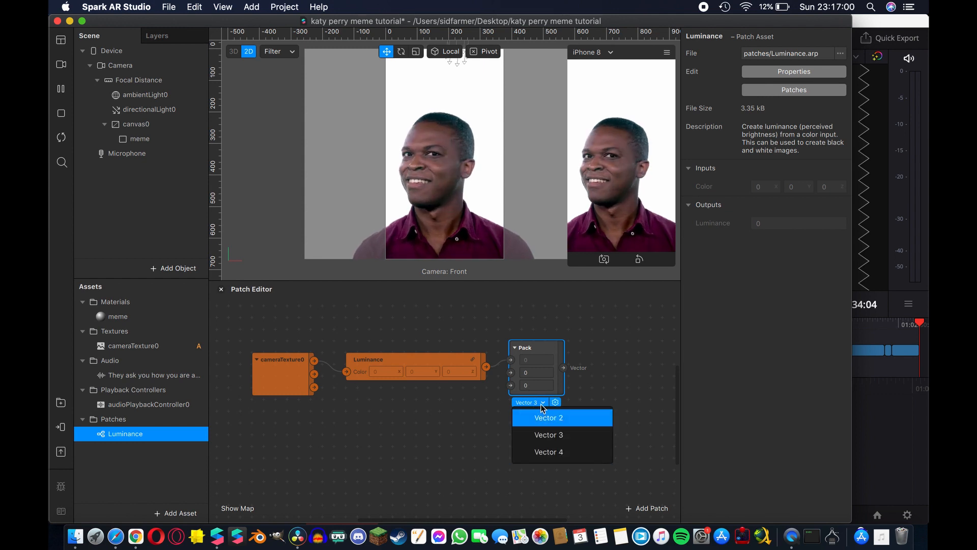
click(546, 449)
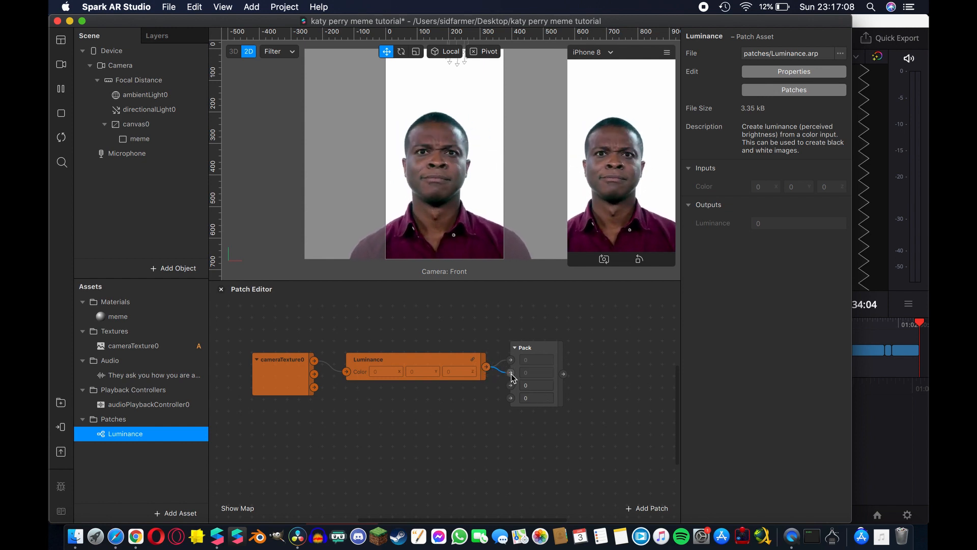
drag(485, 368, 511, 385)
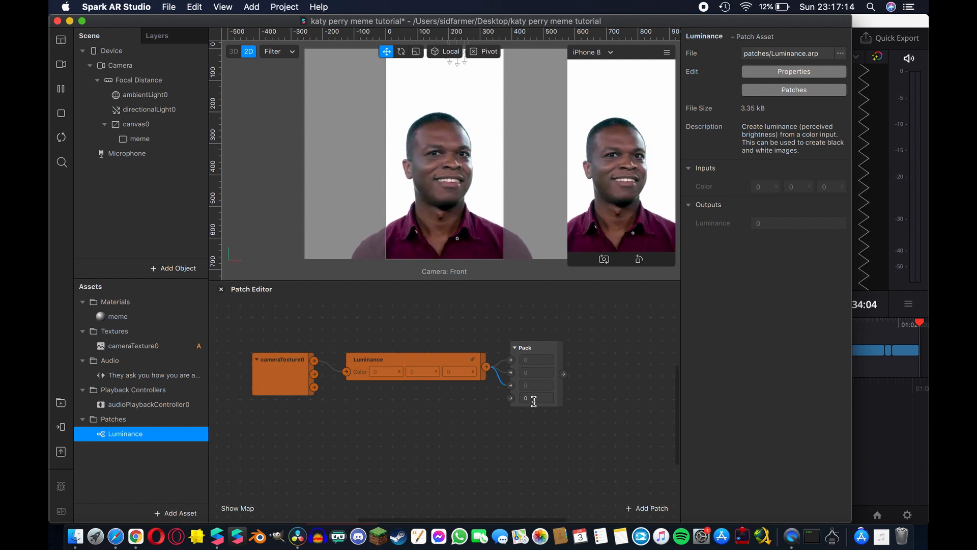
- Create a patch for the meme material's diffuse texture and connect the Pack output to it
click(127, 317)
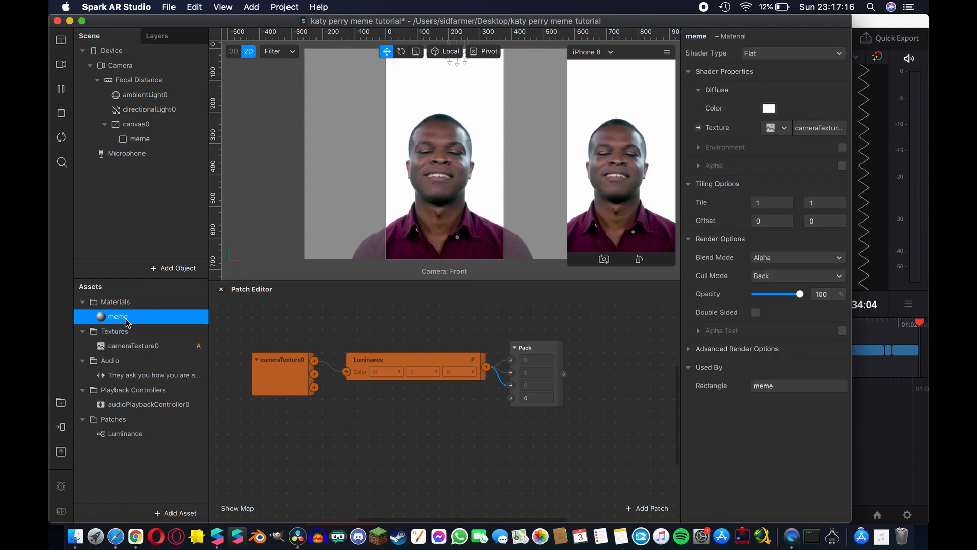
click(699, 127)
drag(499, 426, 632, 370)
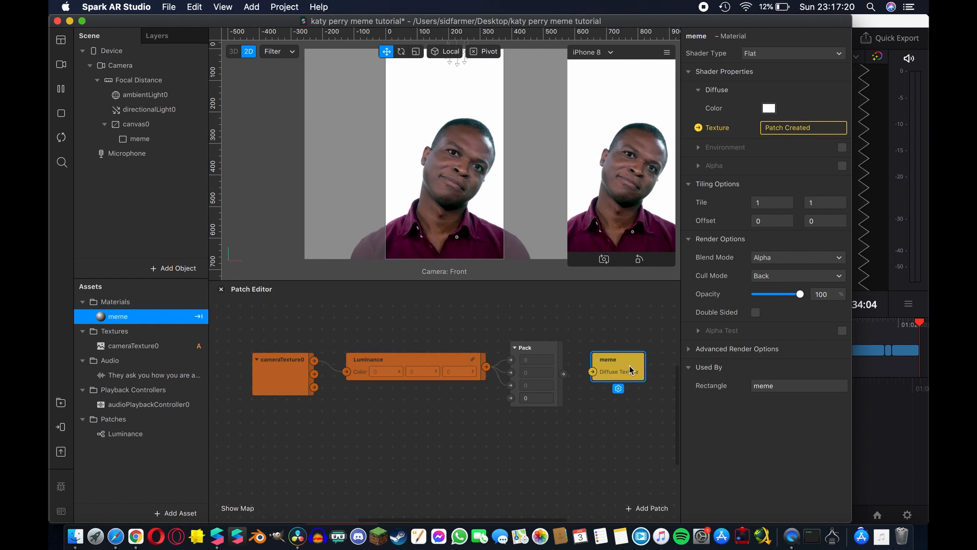
drag(563, 374, 592, 372)
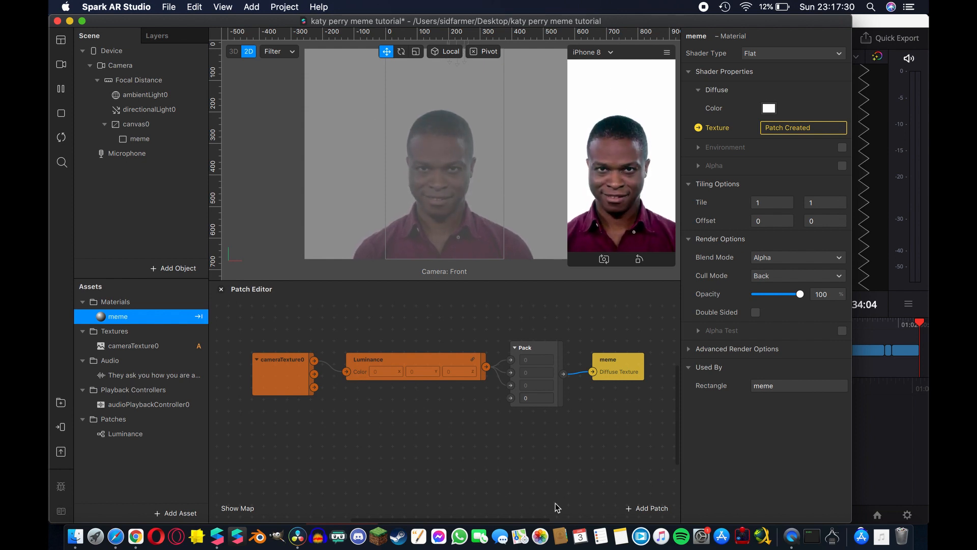
- Try values of 1 and 0.5 in Pack's fourth input to preview the opacity, and set it back to 0
click(534, 400)
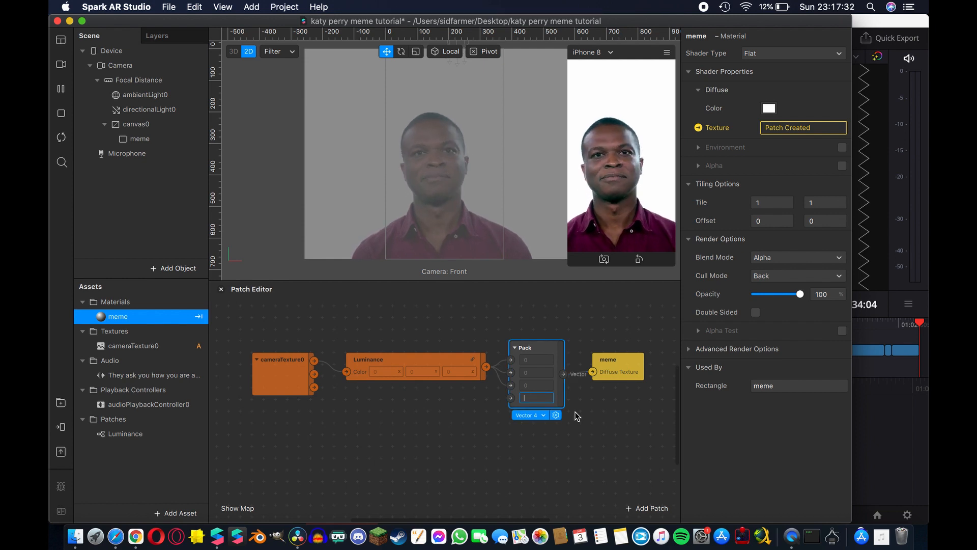
text(1)
key(Return)
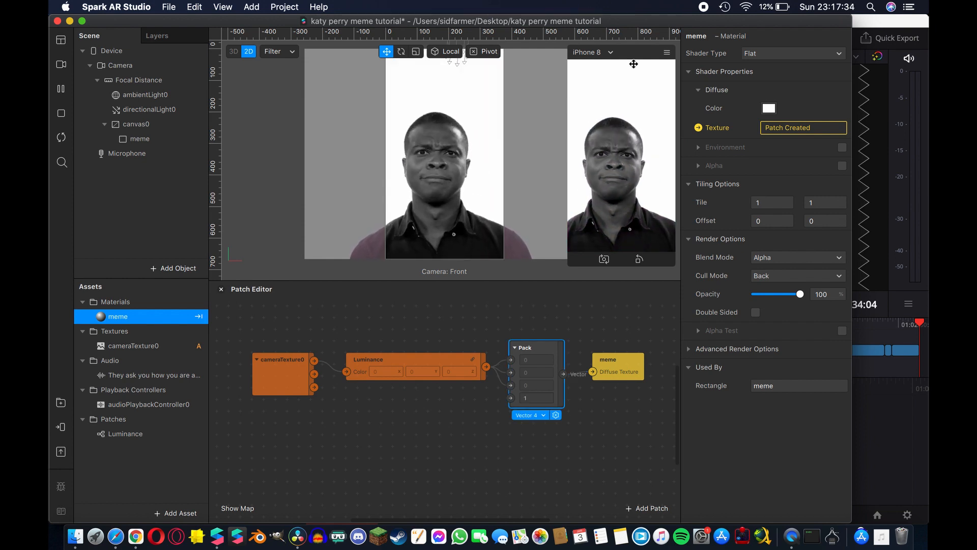
click(534, 397)
text(0)
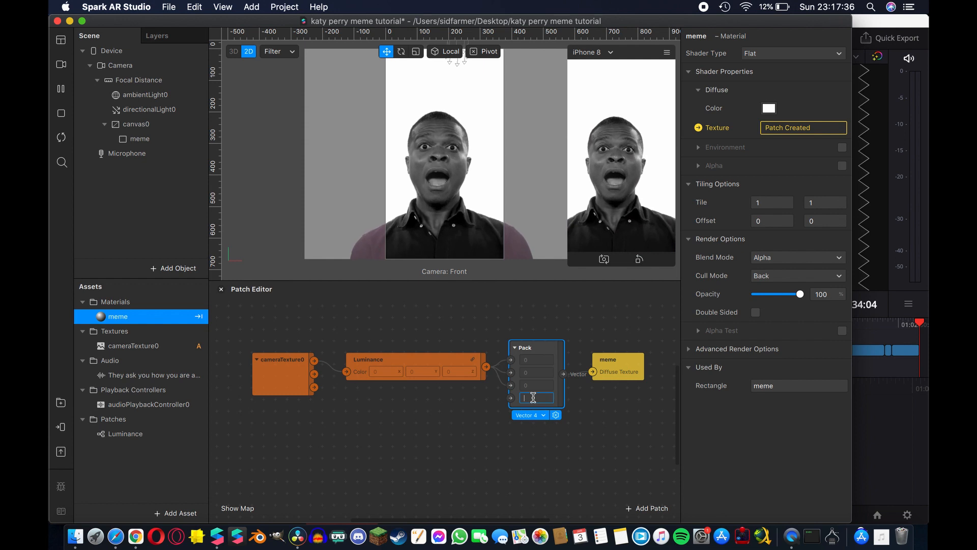
text(.5)
key(Return)
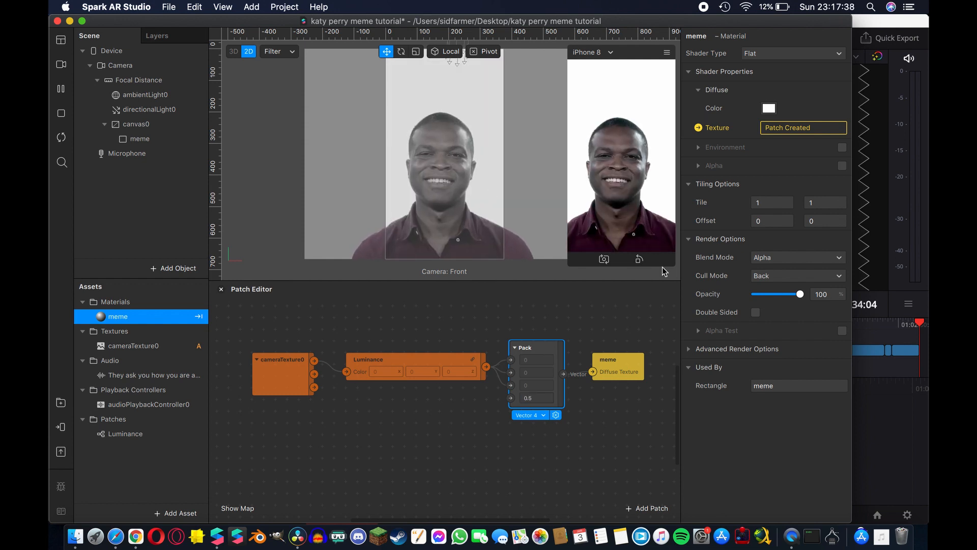
click(545, 398)
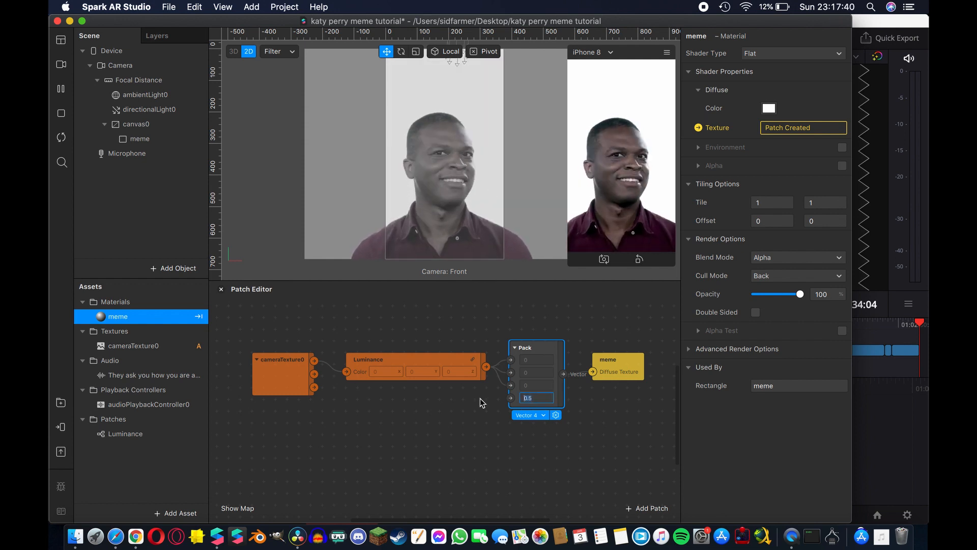
text(0)
key(Return)
click(392, 399)
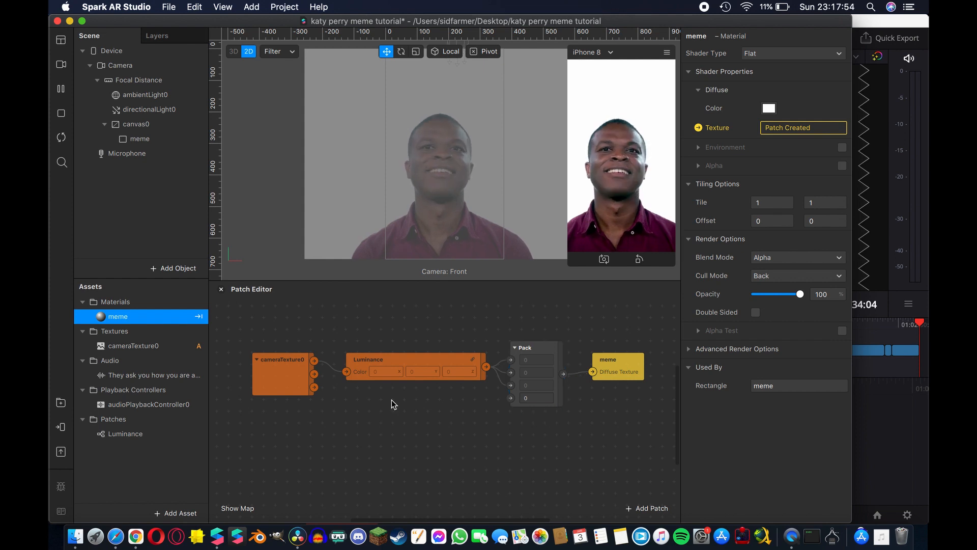
- Add a Screen Tap patch in the free space above the camera texture patch chain
scroll(392, 399, down, 3)
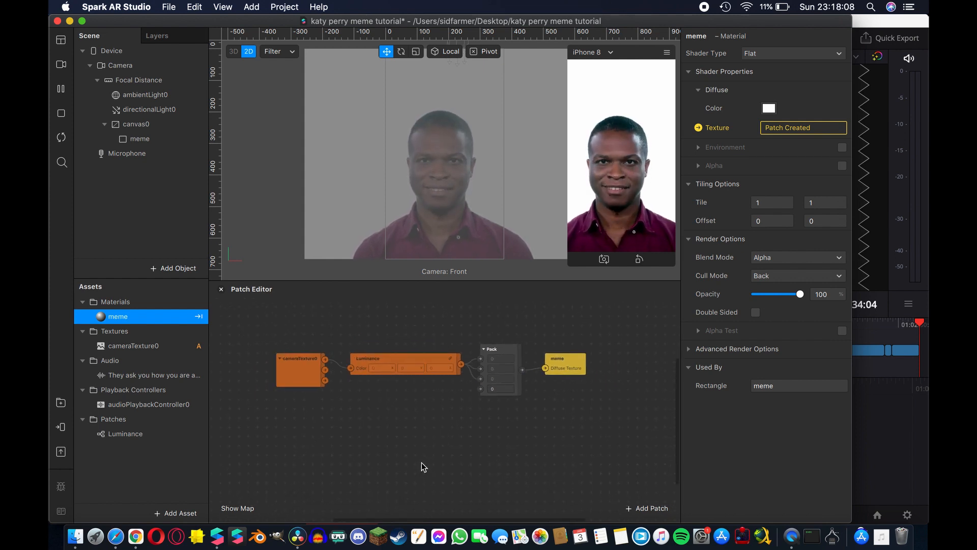
scroll(366, 407, up, 3)
scroll(366, 407, left, 3)
double_click(285, 346)
text(screen)
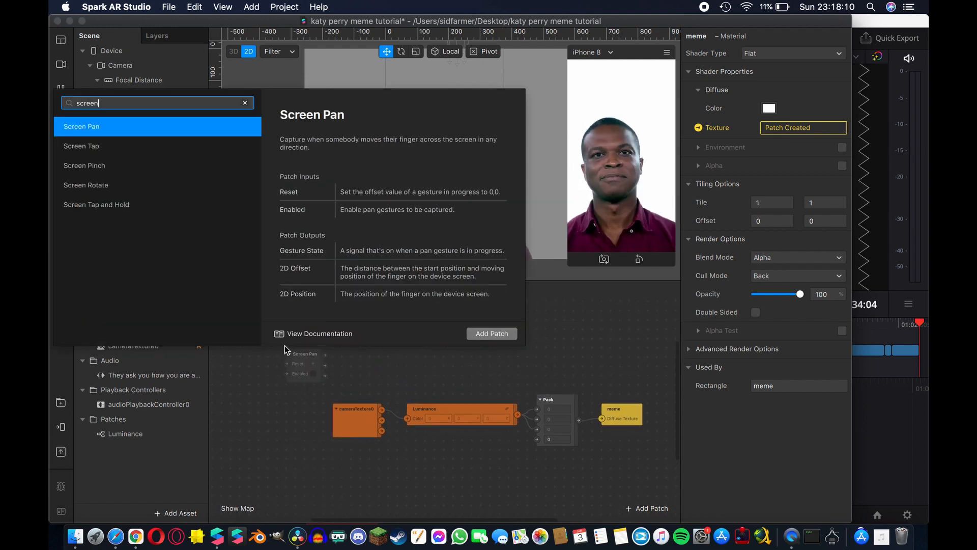
key(Down)
key(Return)
drag(315, 353, 296, 351)
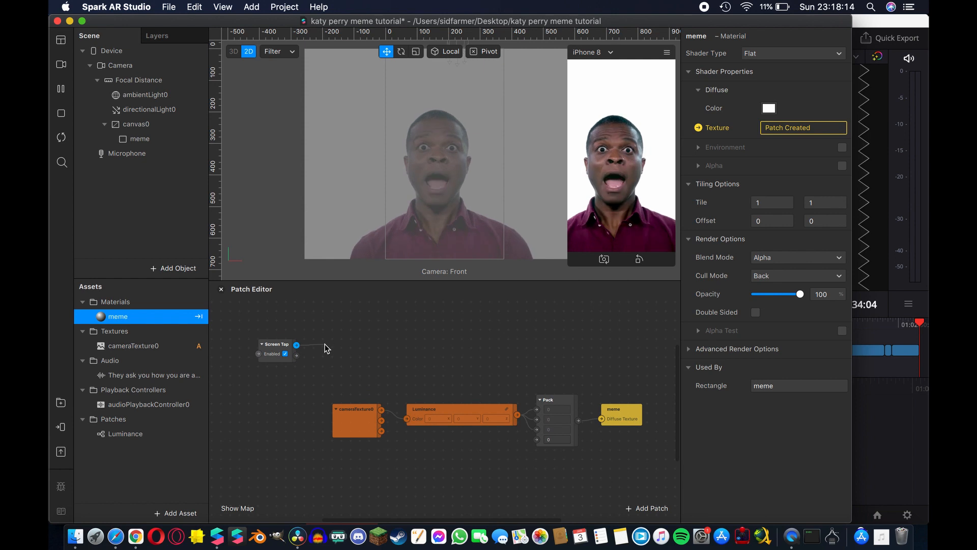
- Add an Animation patch with its Play input fed by Screen Tap and place it above the camera texture patch
double_click(324, 346)
text(anim)
key(Return)
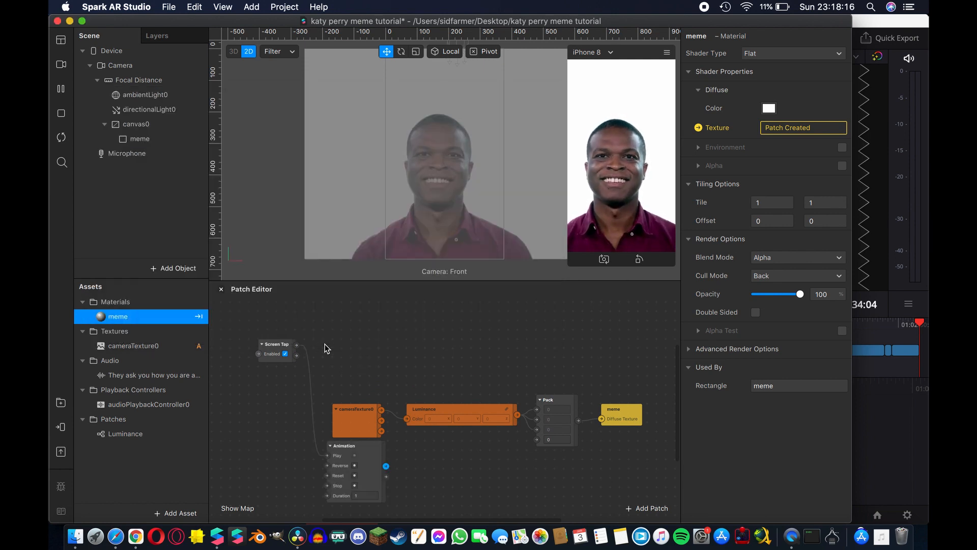
drag(357, 451, 419, 348)
- Add a Transition patch from the Animation output, set it to Number and connect its value to Pack's fourth input
text(trans)
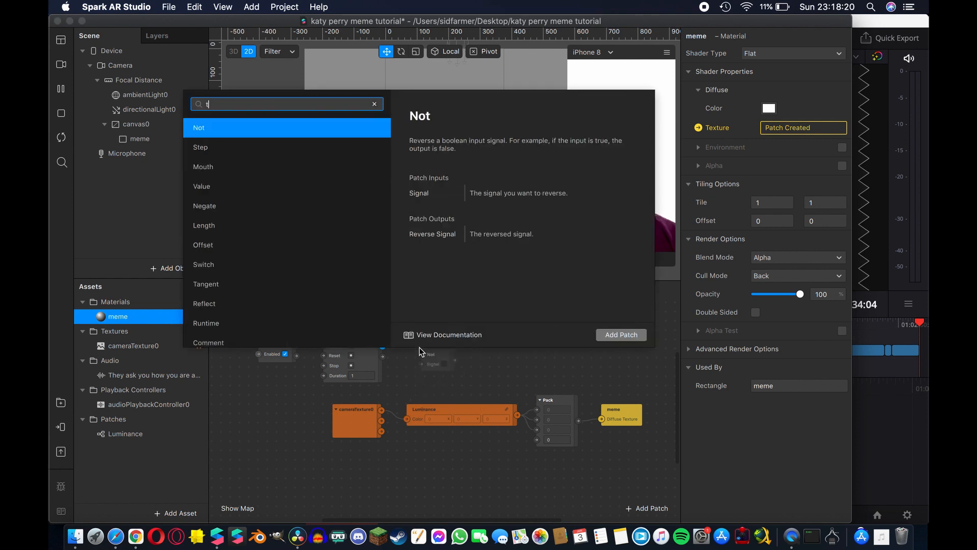
key(Return)
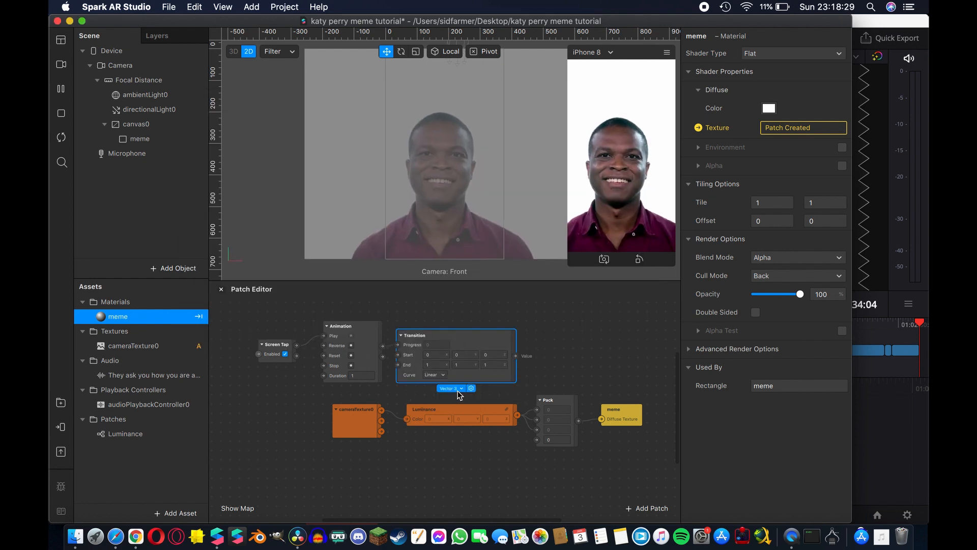
click(457, 388)
click(462, 419)
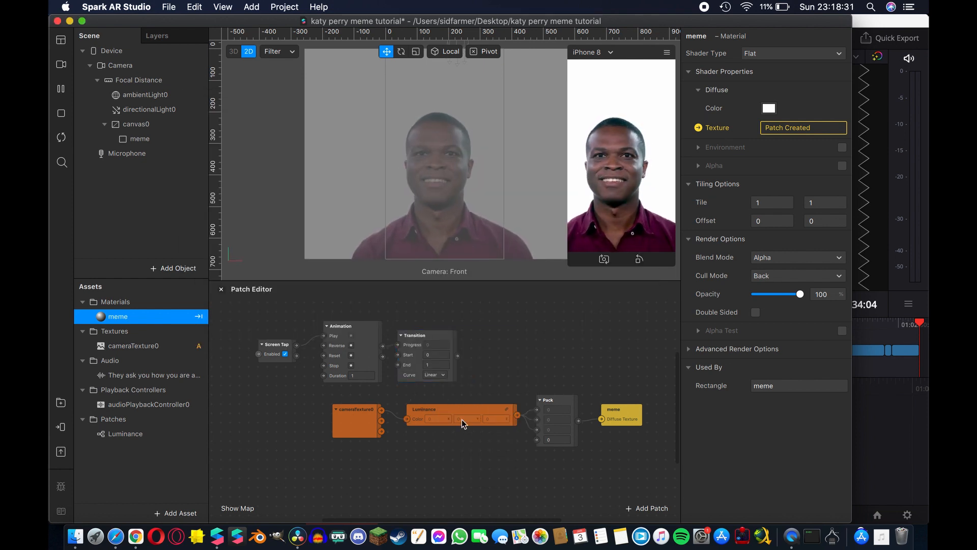
click(446, 346)
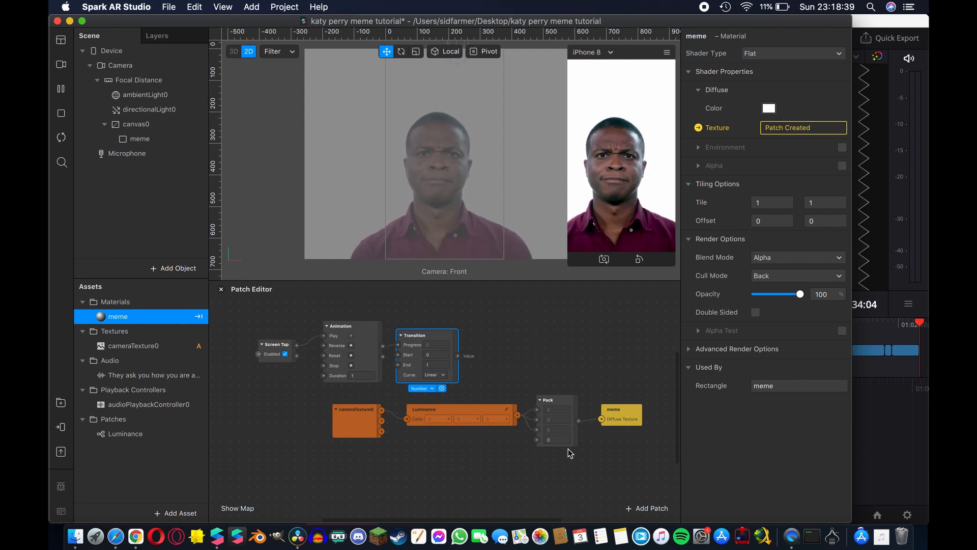
drag(457, 355, 537, 439)
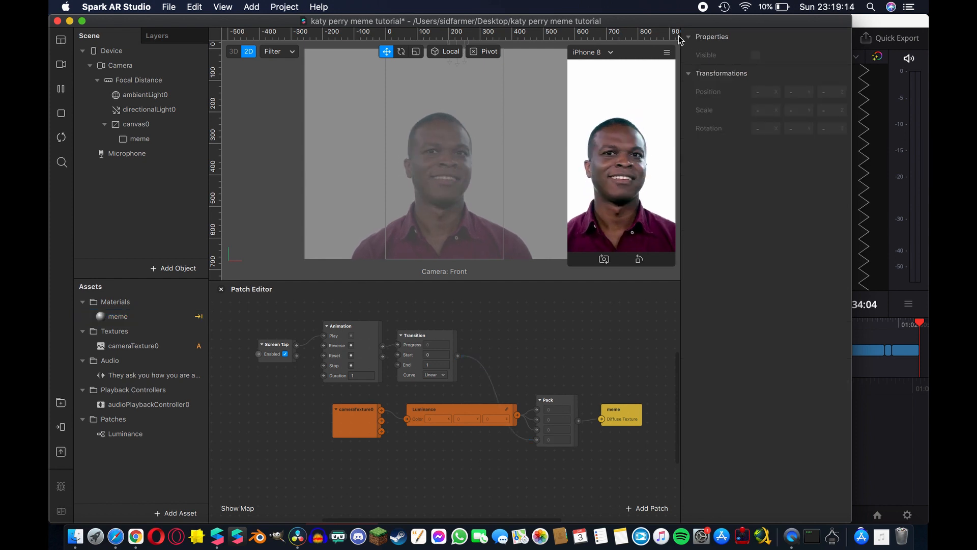
- Enable Simulate Touch in the device preview and tap the preview to test the black-and-white fade
click(667, 52)
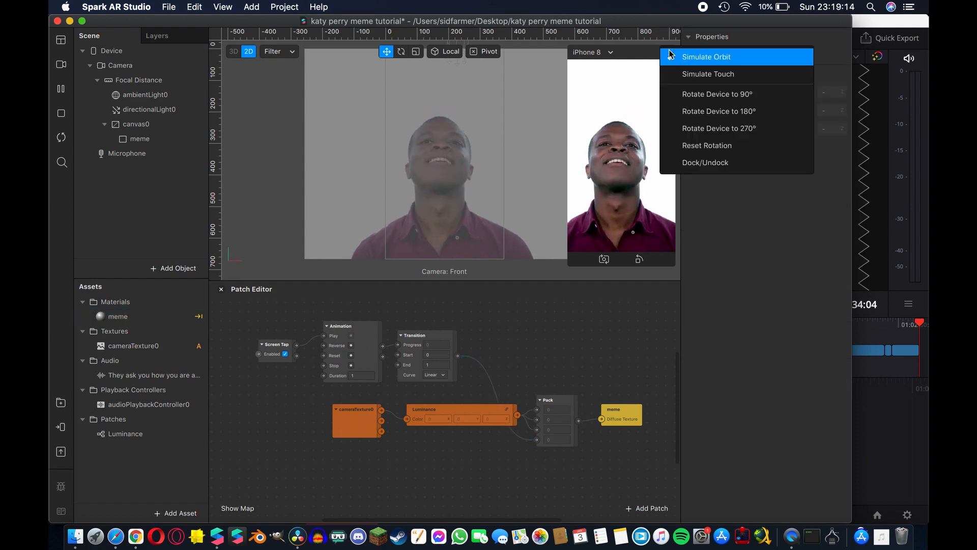
click(682, 73)
click(622, 182)
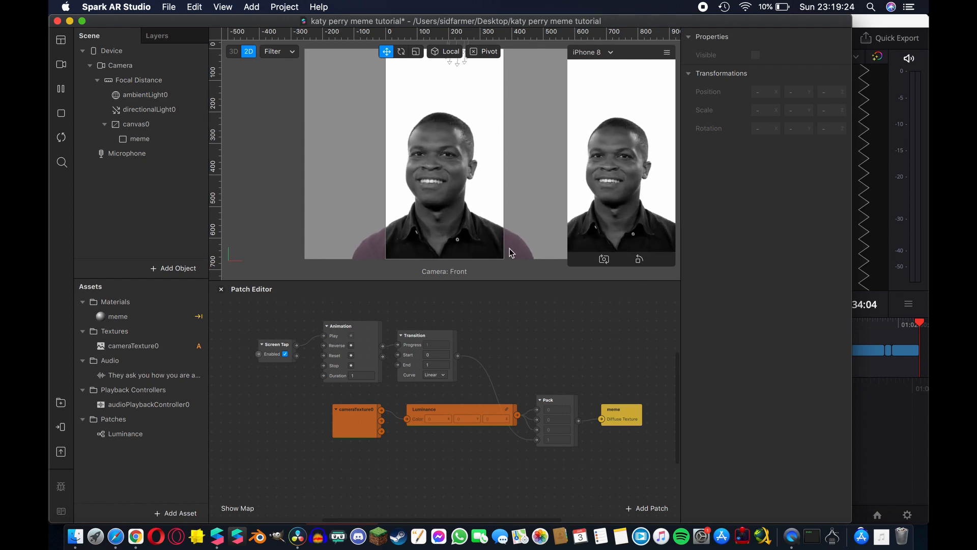
- Set the Animation patch's duration to 5 and connect Screen Tap to its Reset input, testing with taps in the preview
click(339, 376)
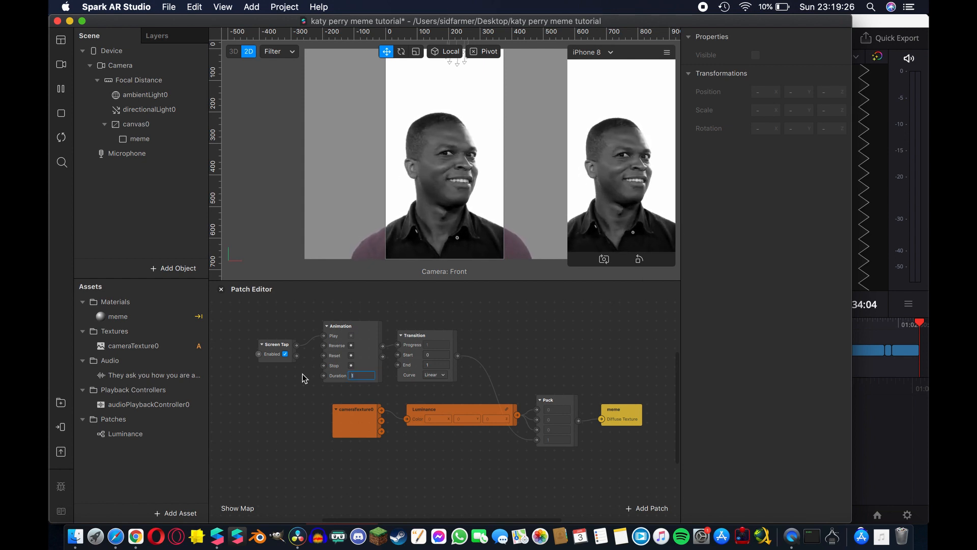
text(5)
key(Return)
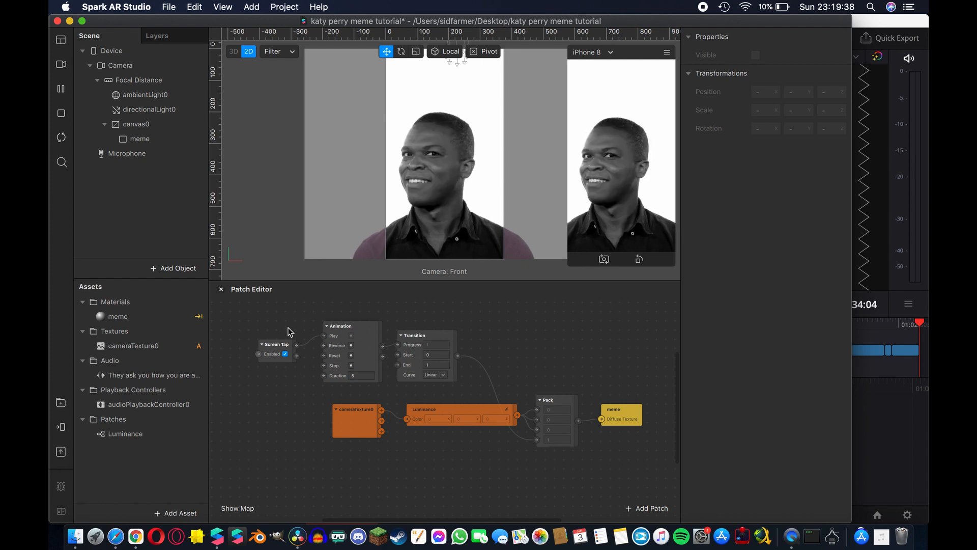
drag(294, 348, 324, 356)
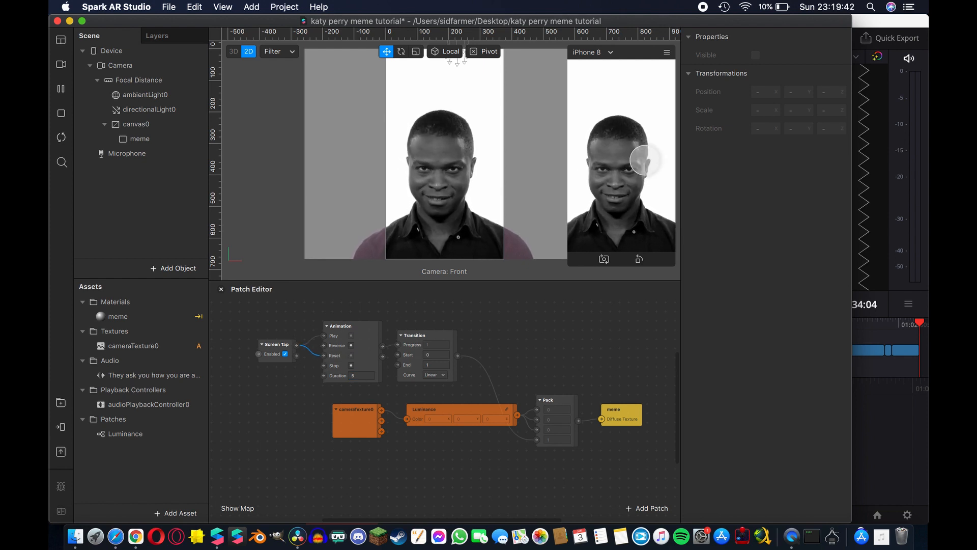
click(645, 160)
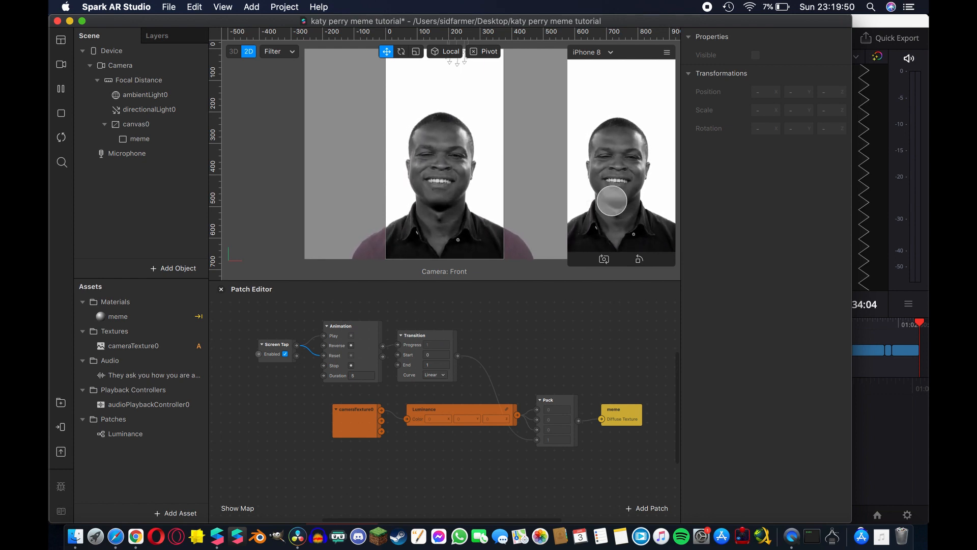
click(648, 142)
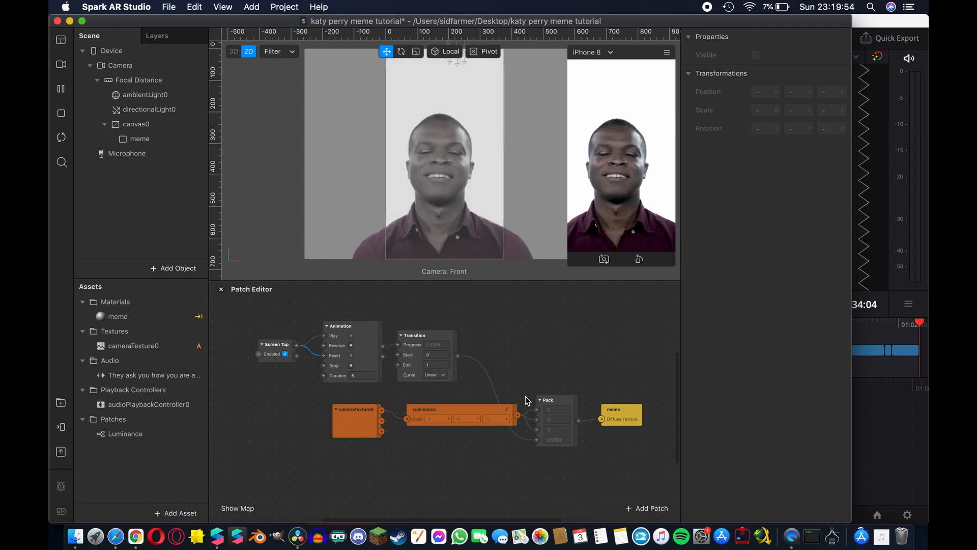
- Move the cameraTexture0 and Luminance patches farther from Pack to free space, and increase the Animation patch's duration
drag(527, 401, 326, 426)
click(371, 377)
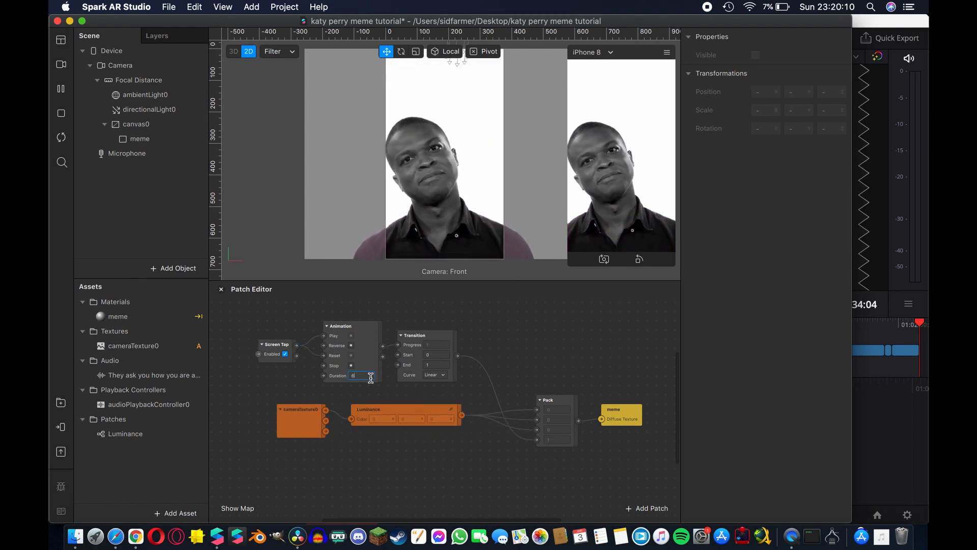
key(Return)
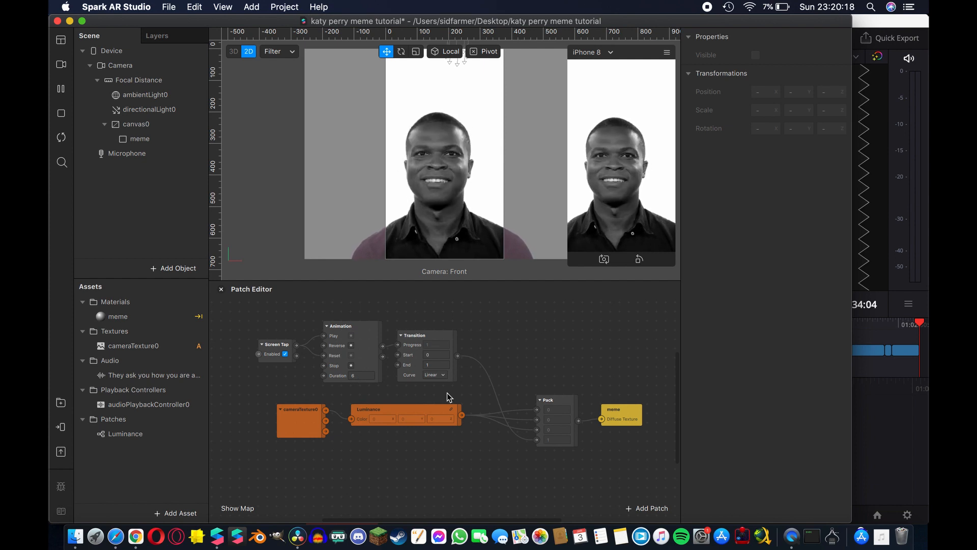
click(421, 408)
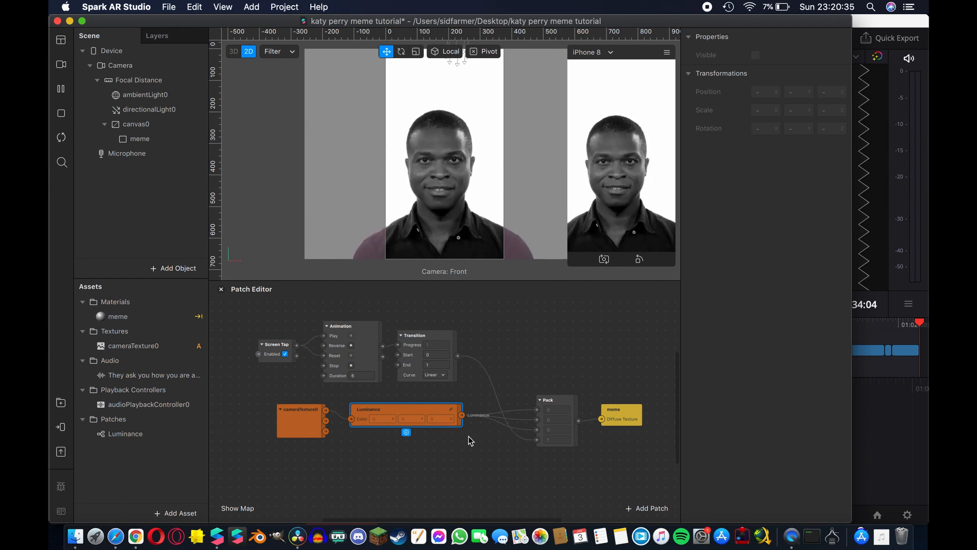
- Create 2D Scale and 3D Rotation patches for the meme rectangle and place both in the free space above the Pack patch
click(468, 435)
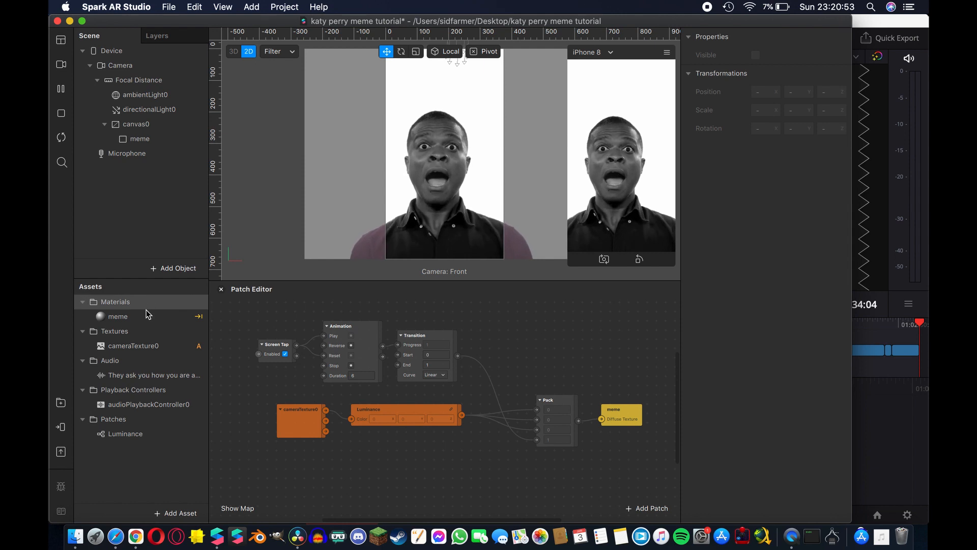
click(140, 138)
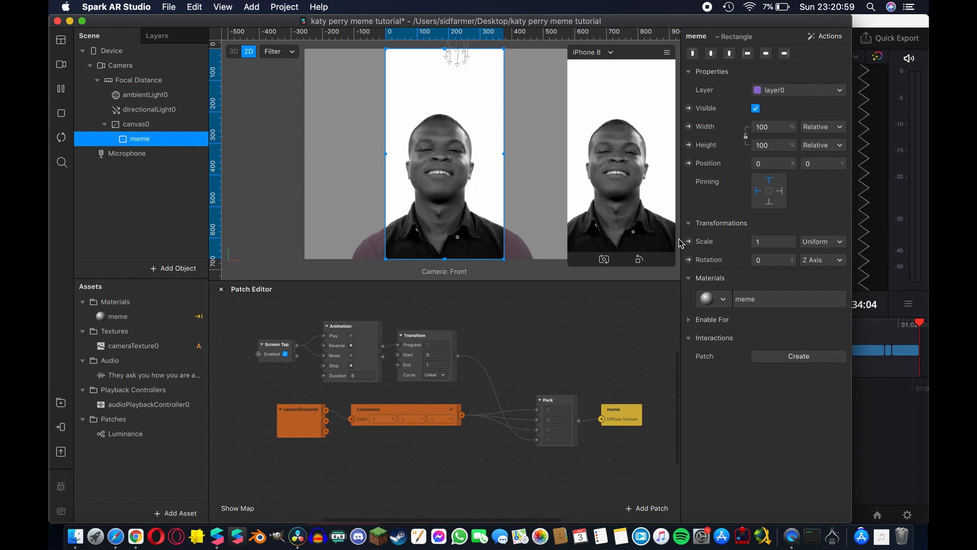
click(689, 241)
click(689, 275)
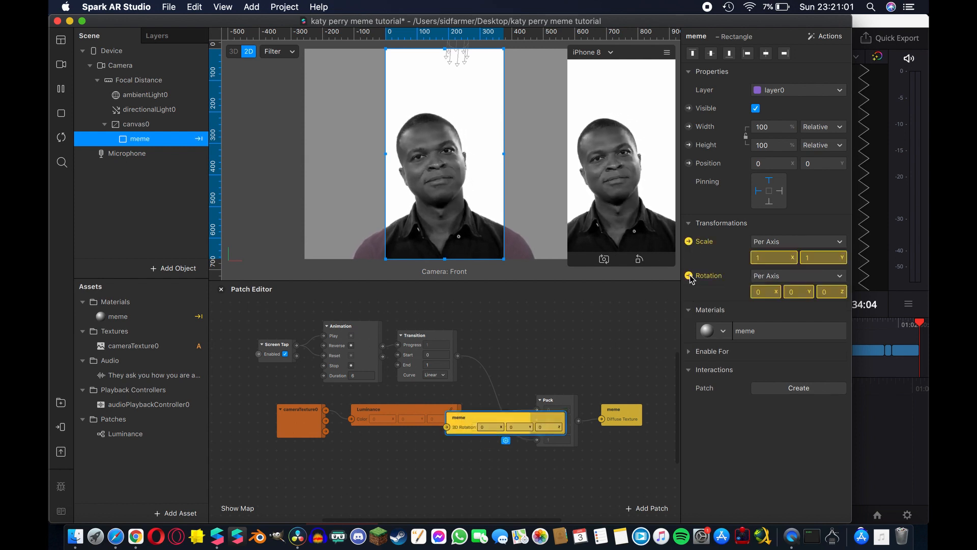
drag(522, 419, 611, 345)
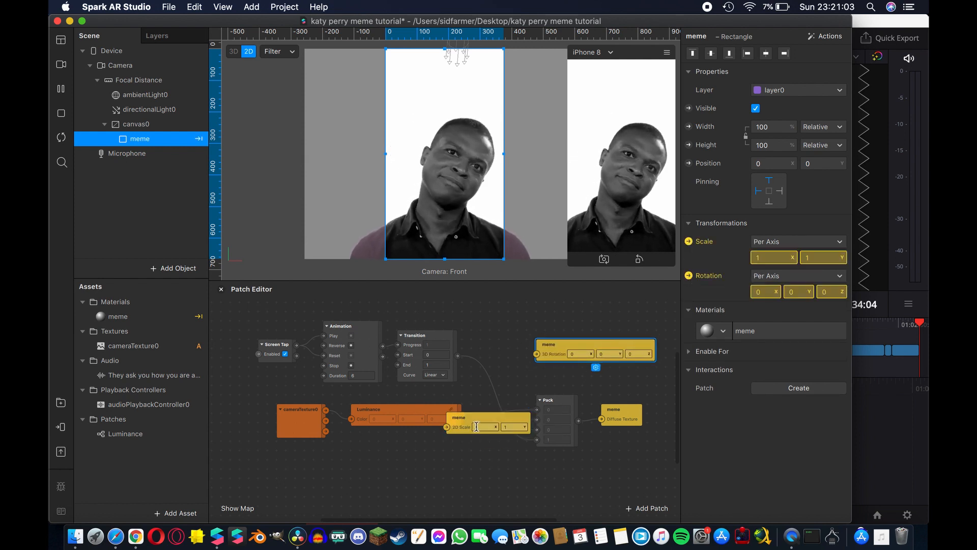
drag(460, 426, 549, 316)
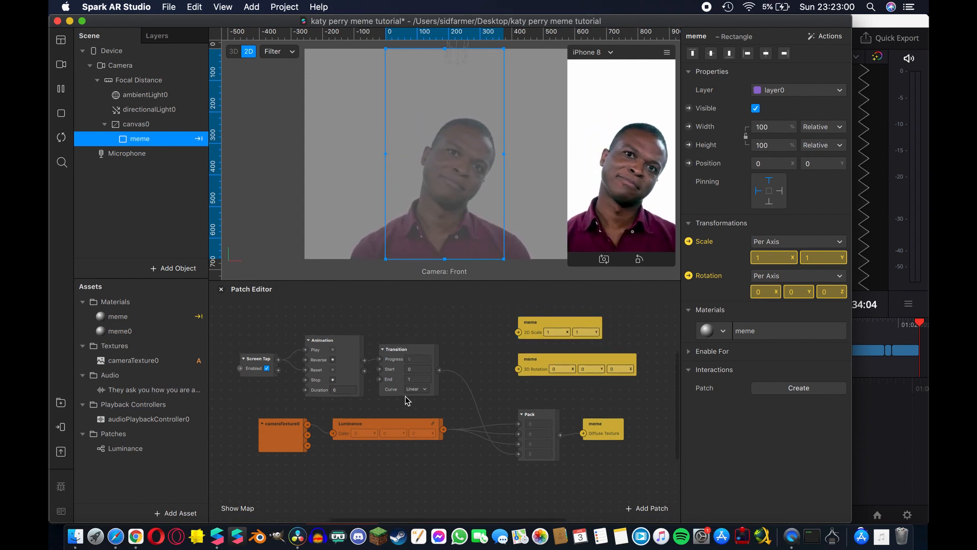
- Duplicate the Transition patch and place the copy directly above the original
click(420, 350)
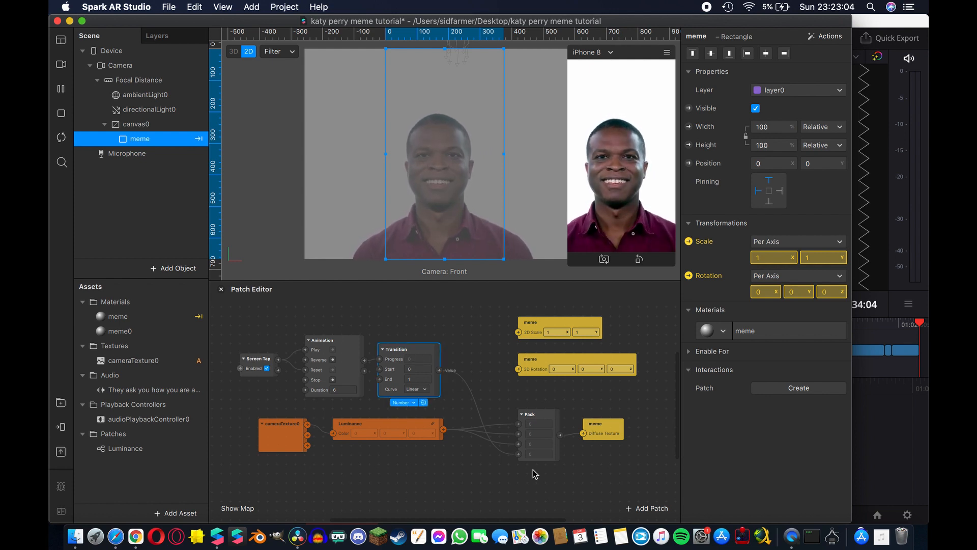
click(546, 370)
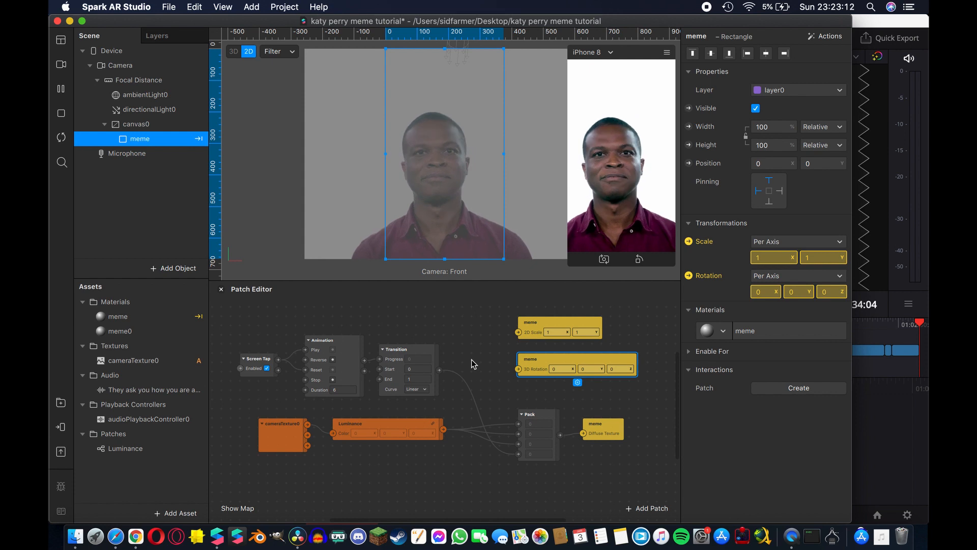
scroll(497, 362, up, 2)
click(450, 343)
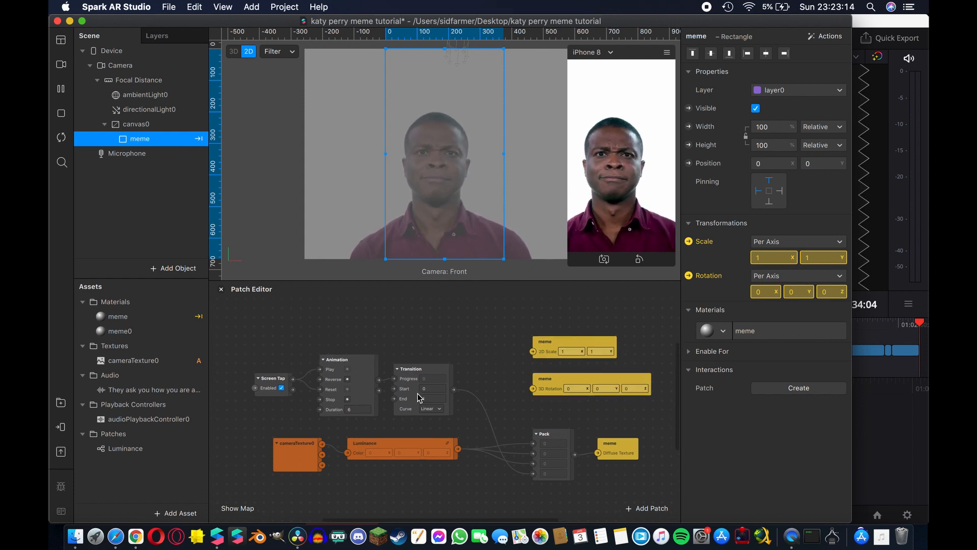
click(417, 375)
key(super+d)
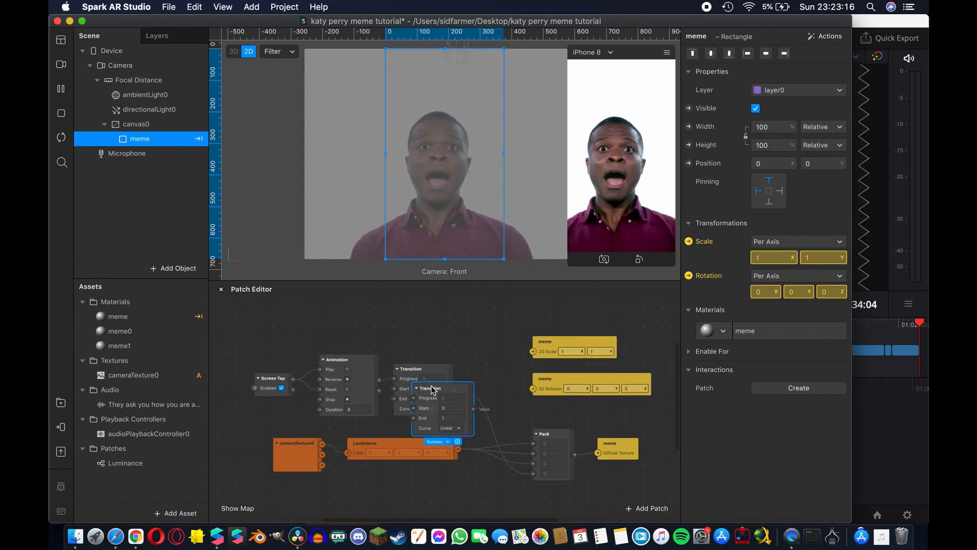
drag(432, 386, 422, 302)
scroll(402, 397, up, 3)
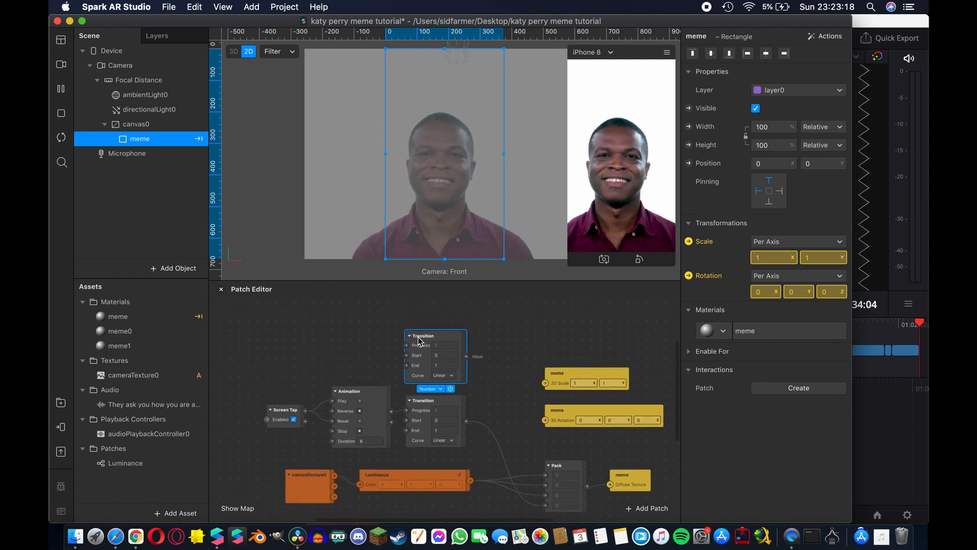
drag(395, 413, 382, 350)
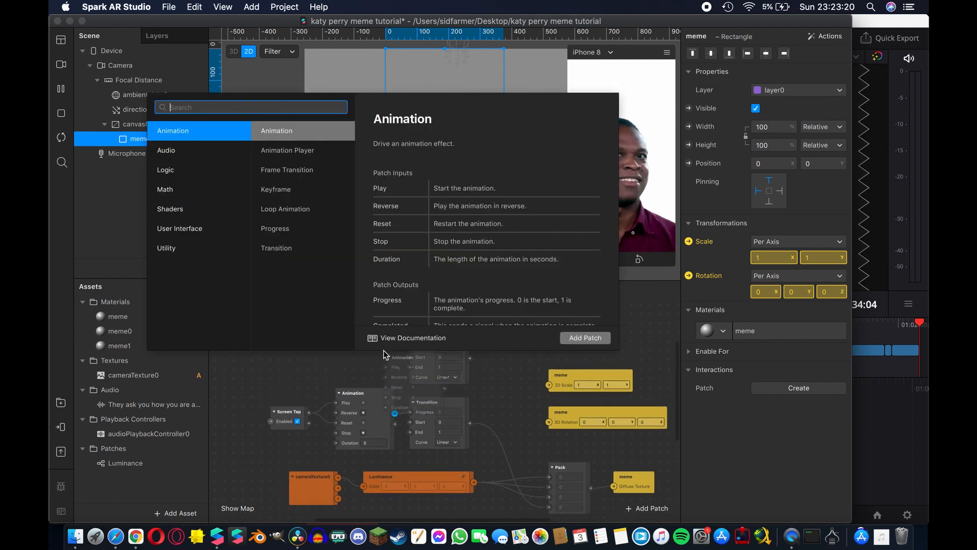
text(trans)
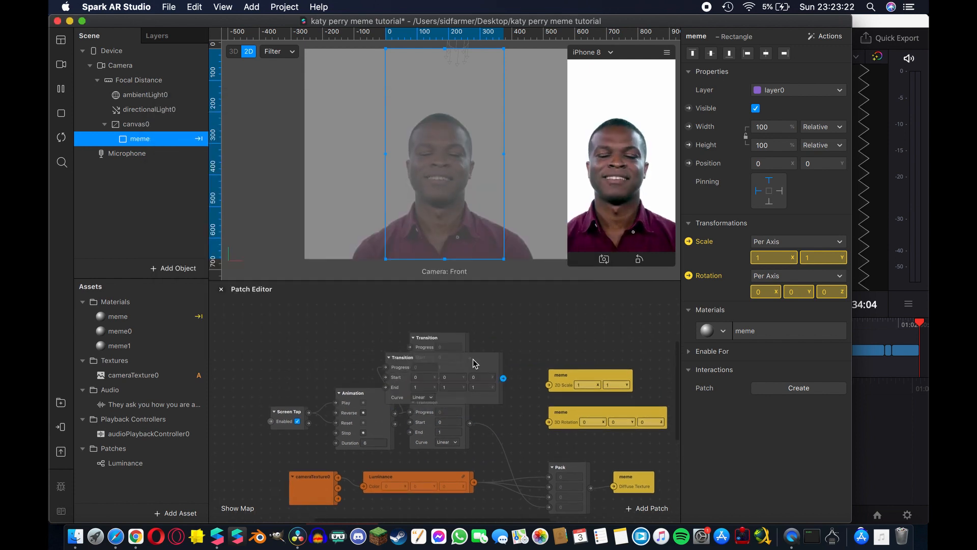
click(474, 362)
key(BackSpace)
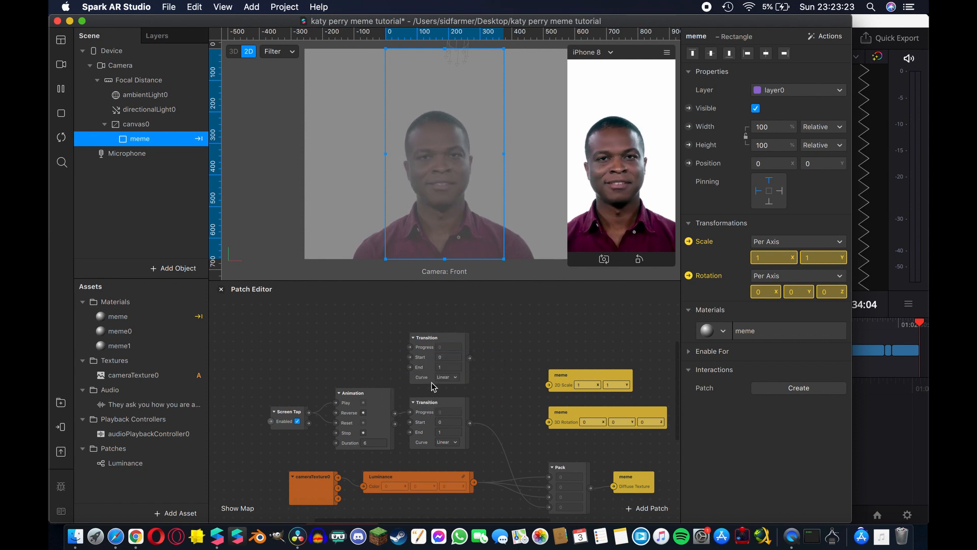
- Set the duplicated Transition to Vector 3, feed its Progress from Animation and connect its value to the 3D Rotation patch
click(451, 337)
click(436, 391)
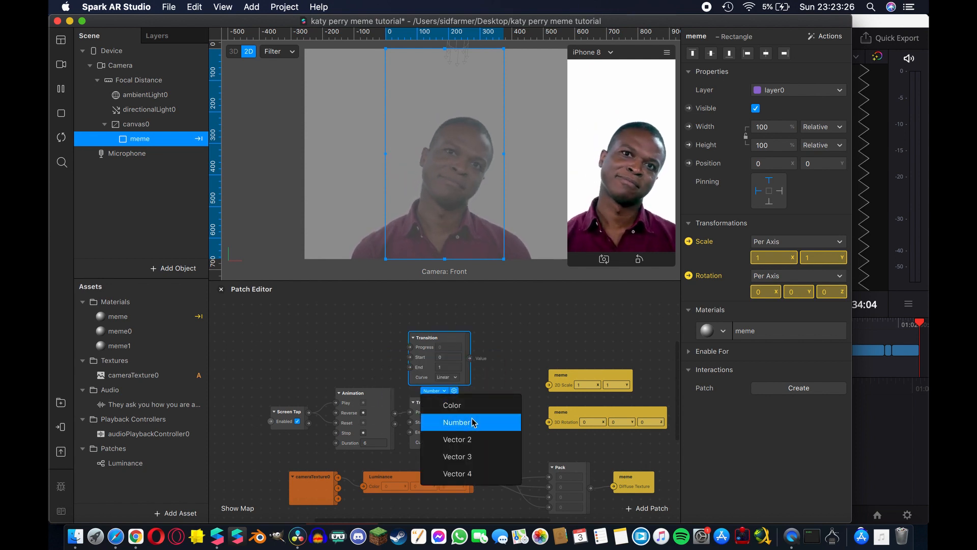
click(463, 456)
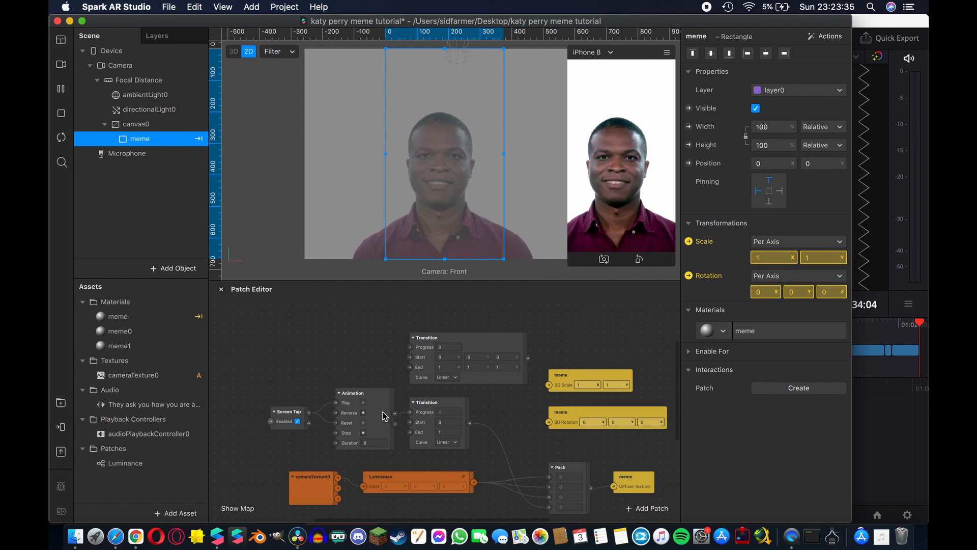
drag(395, 413, 412, 349)
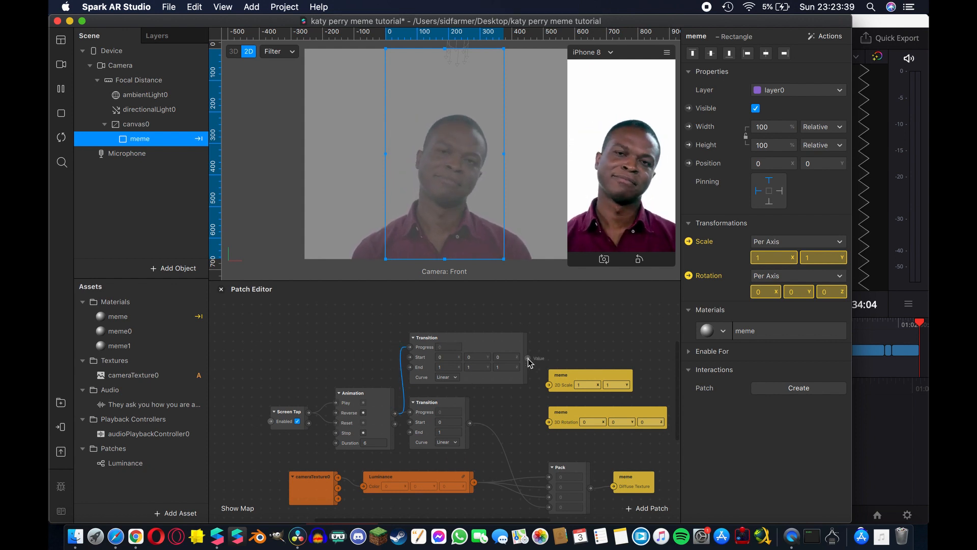
drag(528, 358, 550, 425)
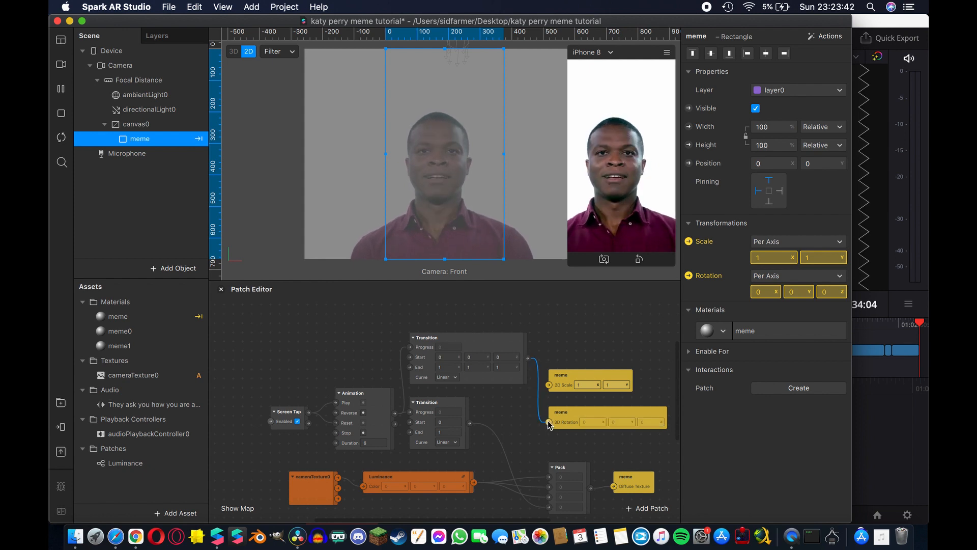
- Duplicate the Vector 3 Transition, place the copy above it and set its type to Vector 2
click(493, 344)
key(super+d)
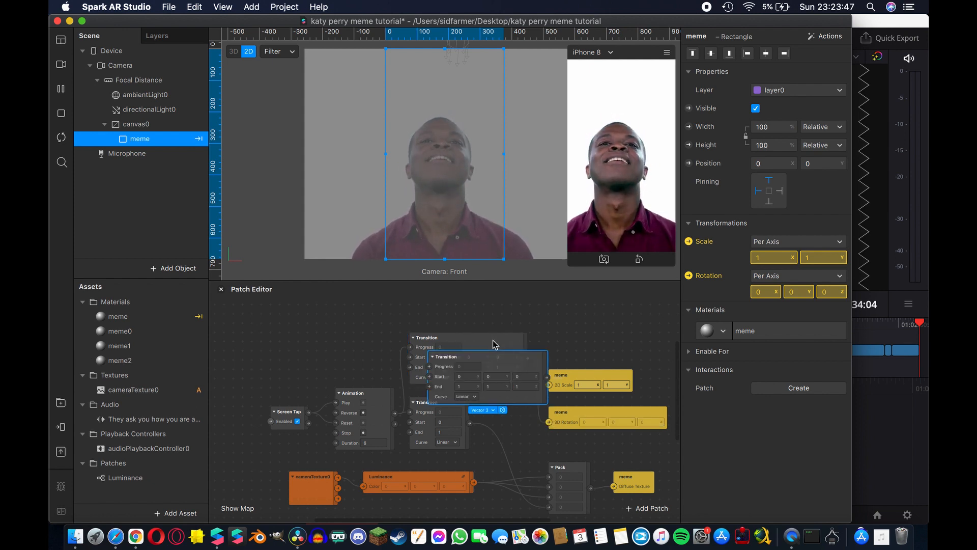
scroll(497, 351, up, 2)
drag(495, 389, 487, 303)
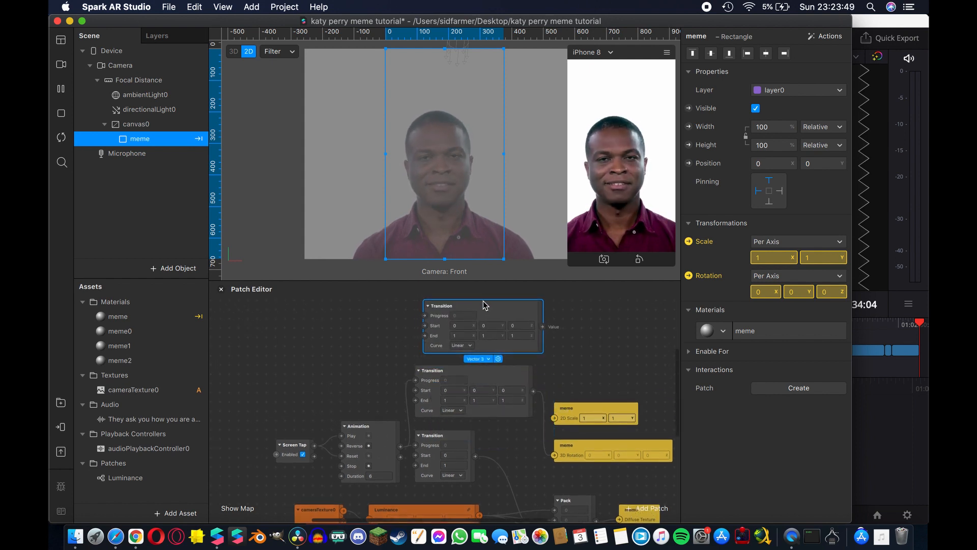
click(479, 359)
click(491, 403)
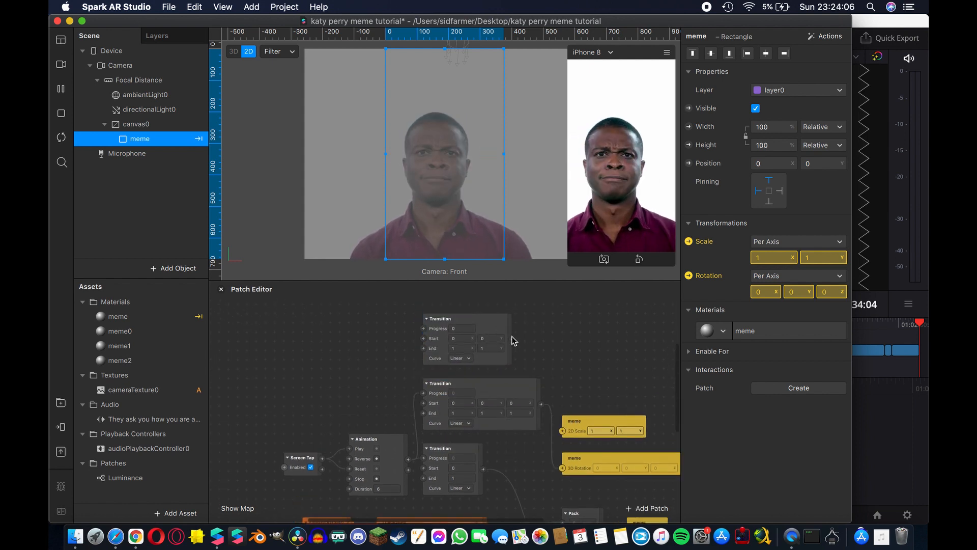
- Connect the Vector 2 Transition's value to the 2D Scale patch and line up the scale and rotation patches beside their Transitions
drag(512, 339, 576, 331)
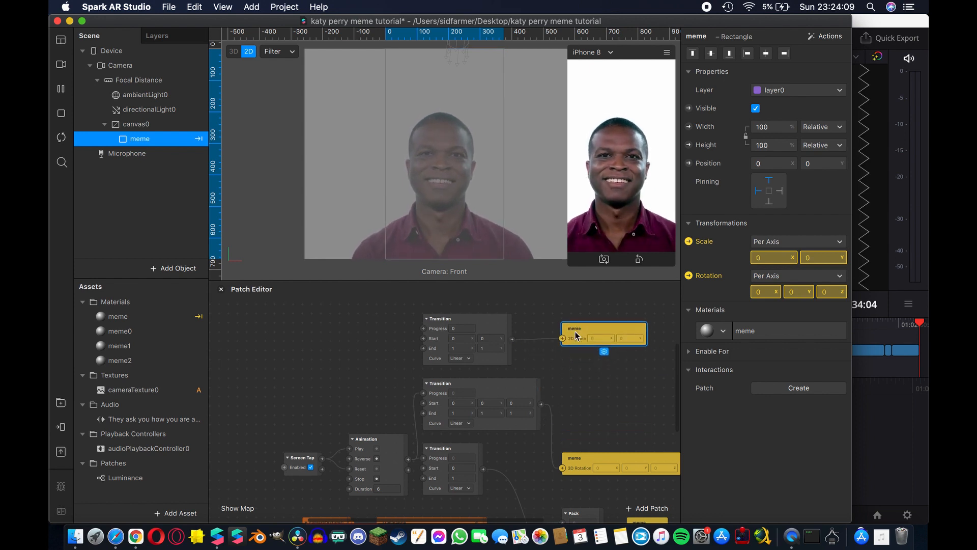
drag(582, 457, 580, 388)
scroll(553, 387, down, 1)
scroll(553, 387, right, 1)
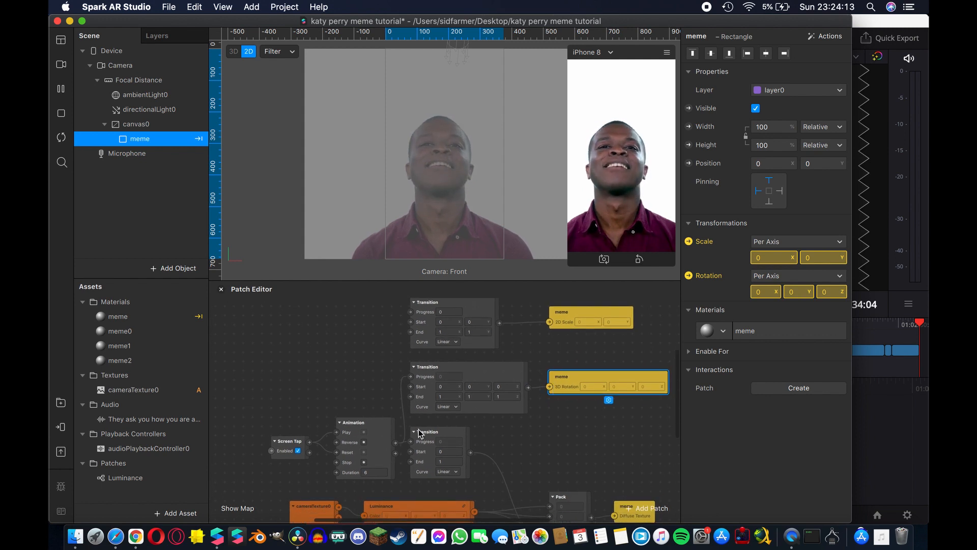
- Connect the Animation patch's progress output to the Vector 2 Transition's Progress input and restart the preview
scroll(338, 377, down, 3)
scroll(338, 377, right, 1)
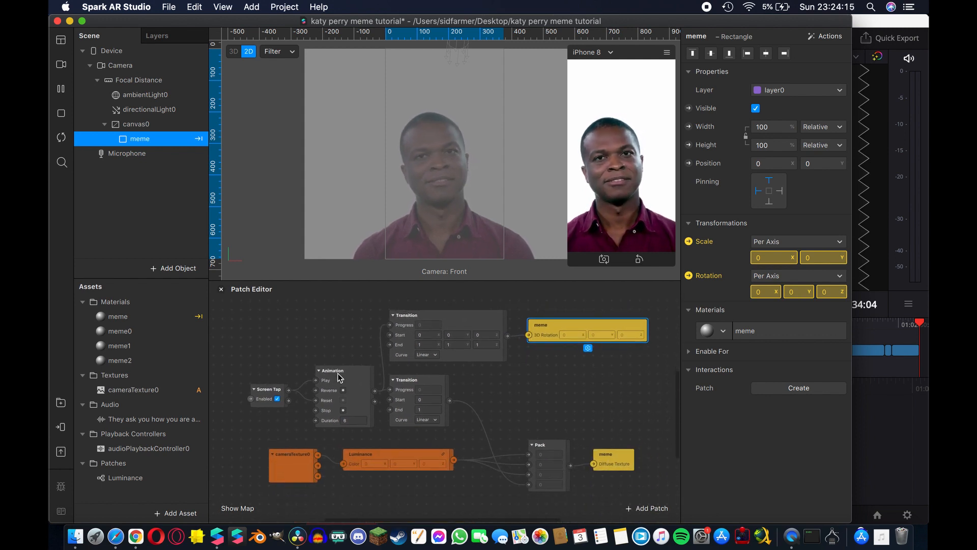
scroll(338, 377, down, 2)
scroll(333, 395, up, 1)
scroll(333, 396, left, 1)
scroll(333, 395, up, 1)
scroll(333, 395, left, 1)
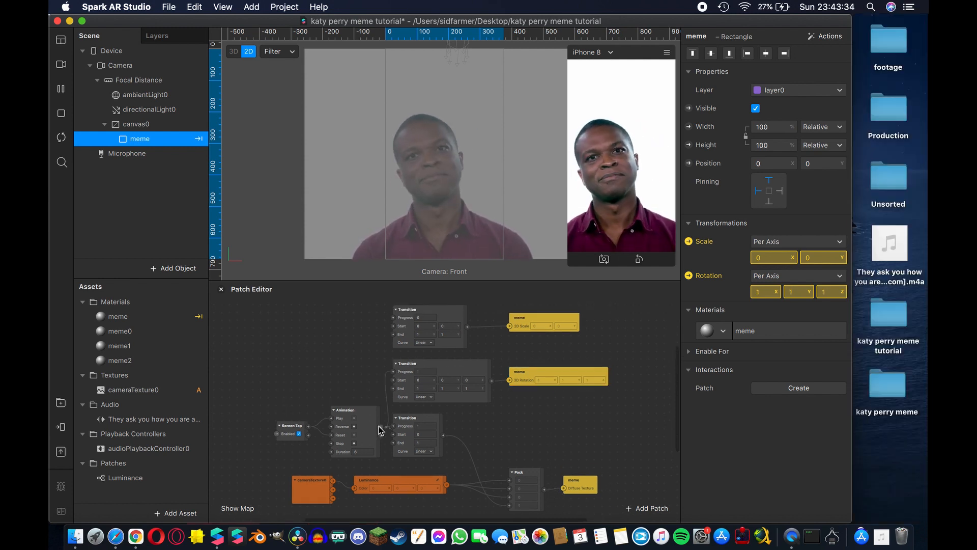
drag(381, 427, 392, 321)
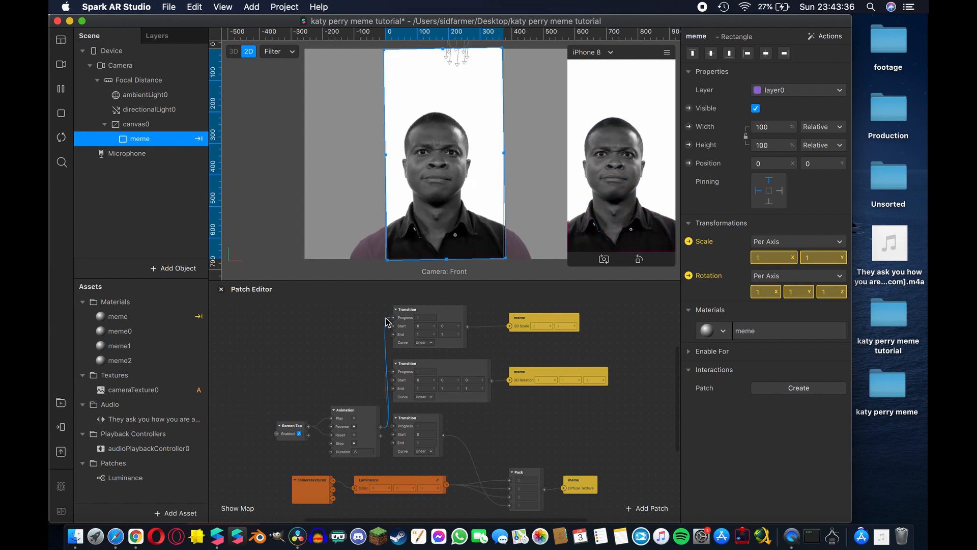
click(62, 138)
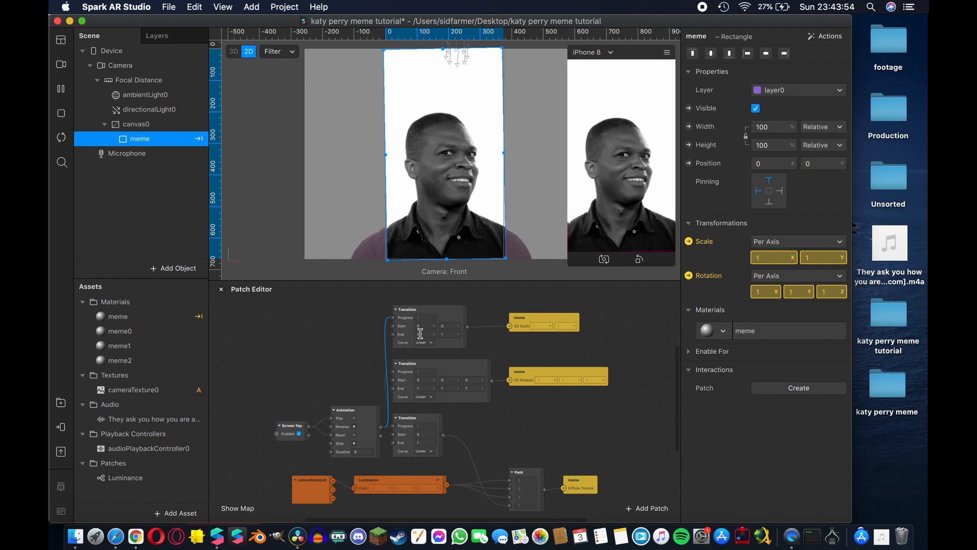
- Set both End values of the Vector 2 scale Transition to 0
click(418, 380)
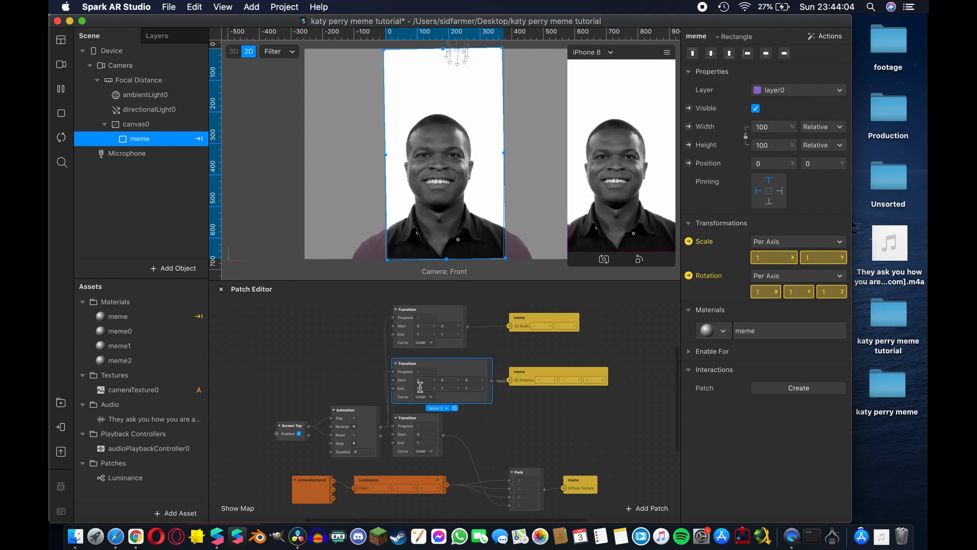
click(429, 334)
text(0)
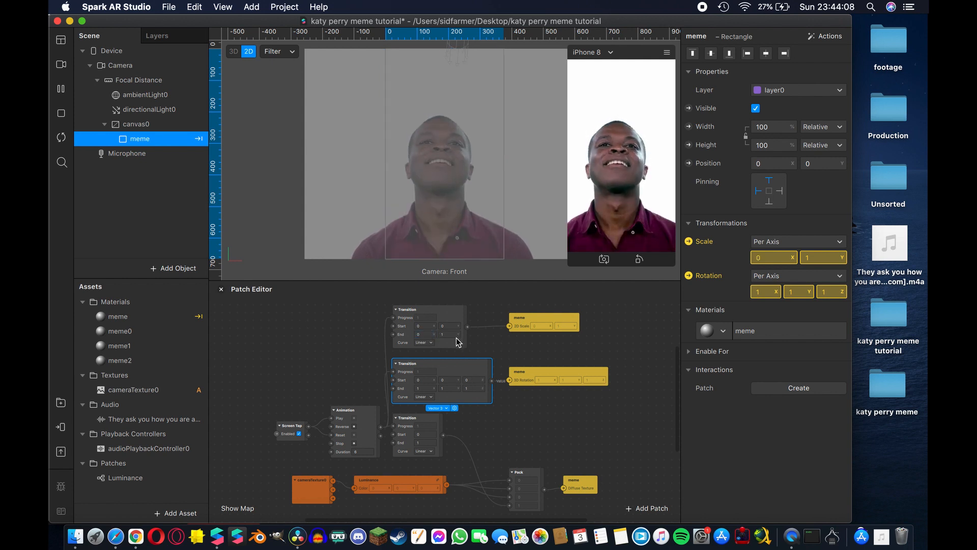
click(445, 334)
text(0)
- Set all three End values of the Vector 3 rotation Transition to 0 and test with a tap in the device preview
click(425, 388)
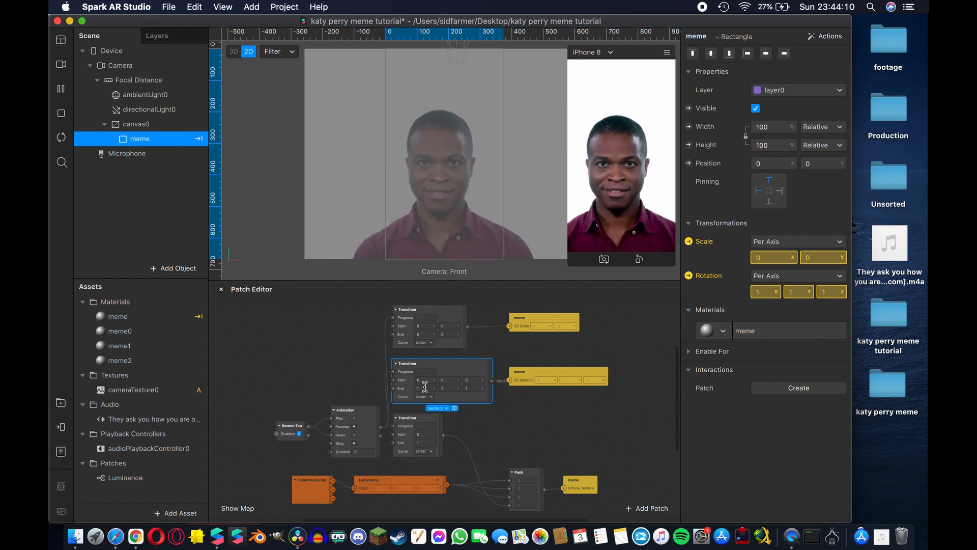
text(0)
click(443, 388)
text(0)
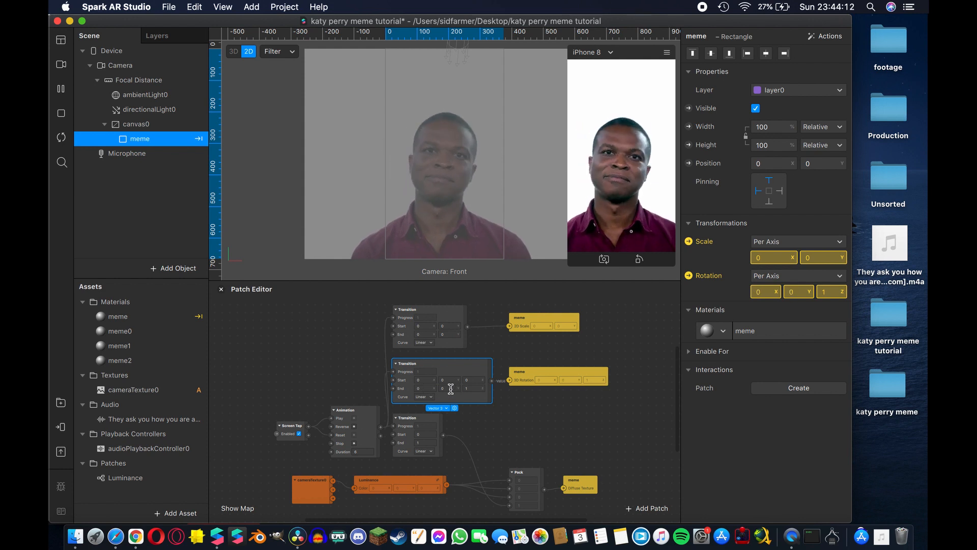
click(473, 388)
text(0)
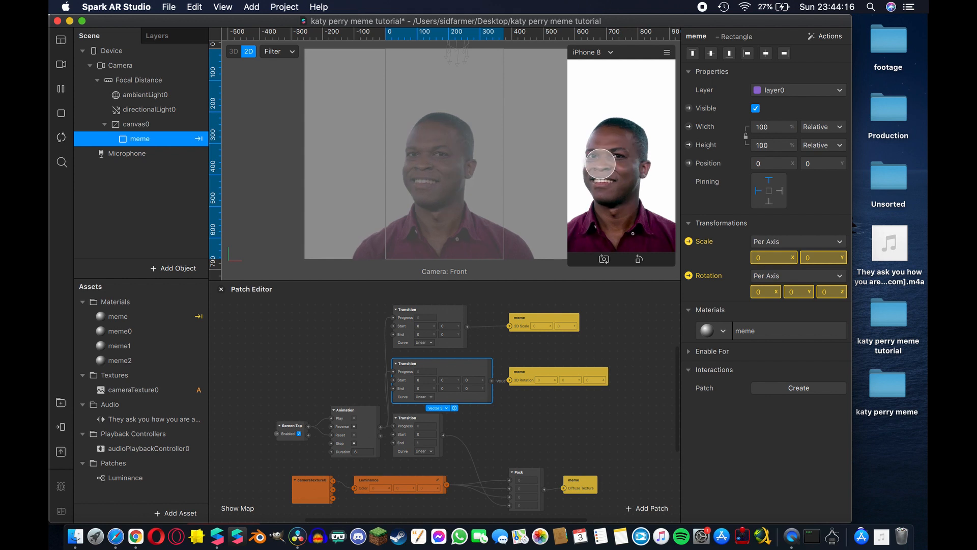
click(601, 164)
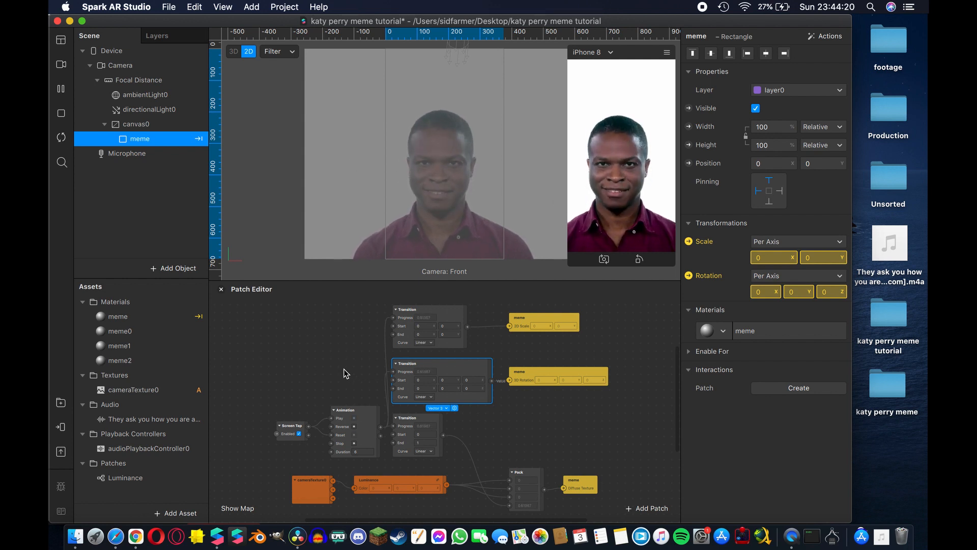
click(325, 340)
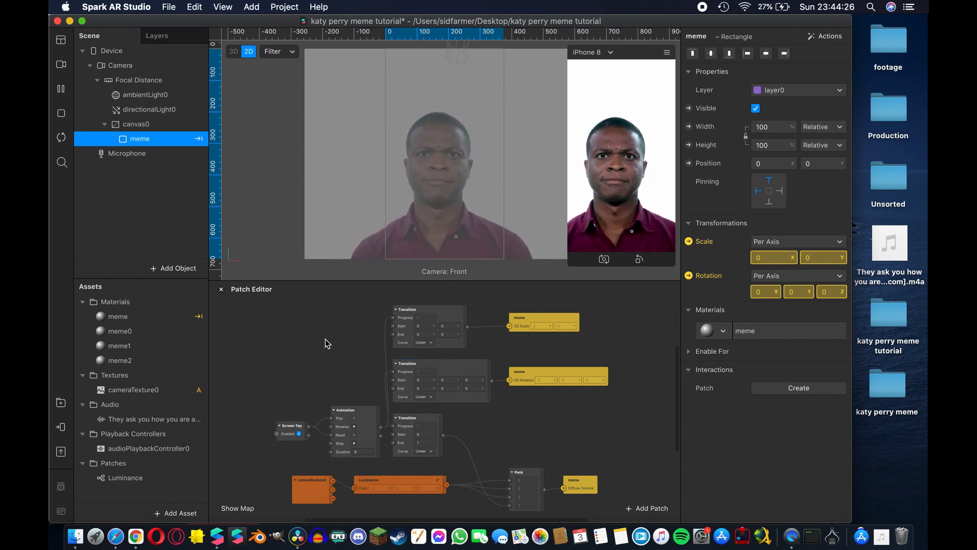
- Set both Start values of the Vector 2 scale Transition to 1
click(429, 326)
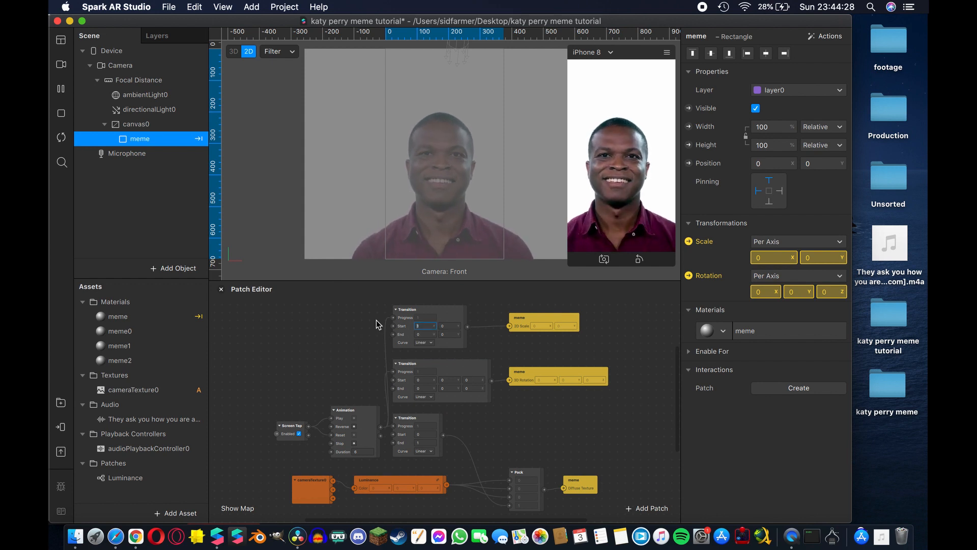
click(453, 325)
text(1)
click(350, 340)
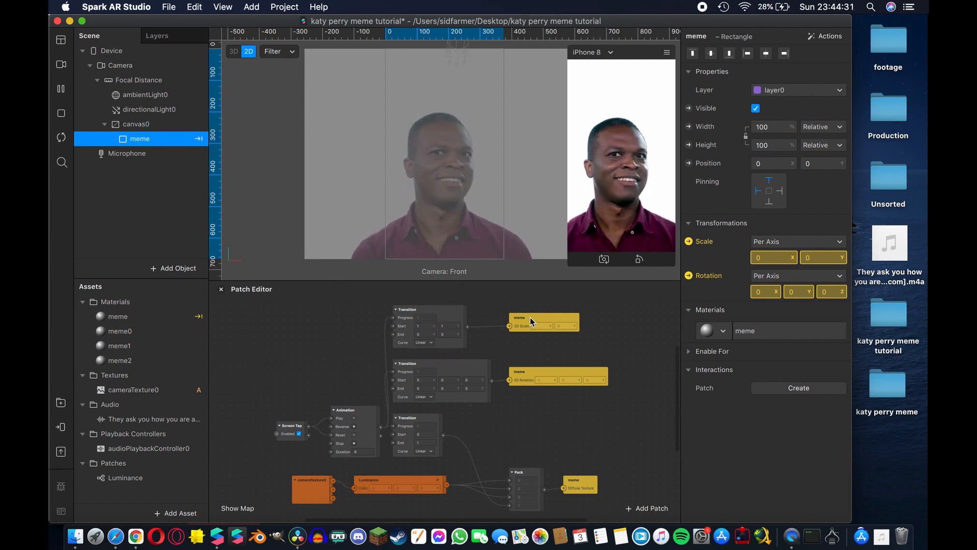
- Restart the preview, test the scale animation with a tap in the device preview, and restart it again
click(60, 137)
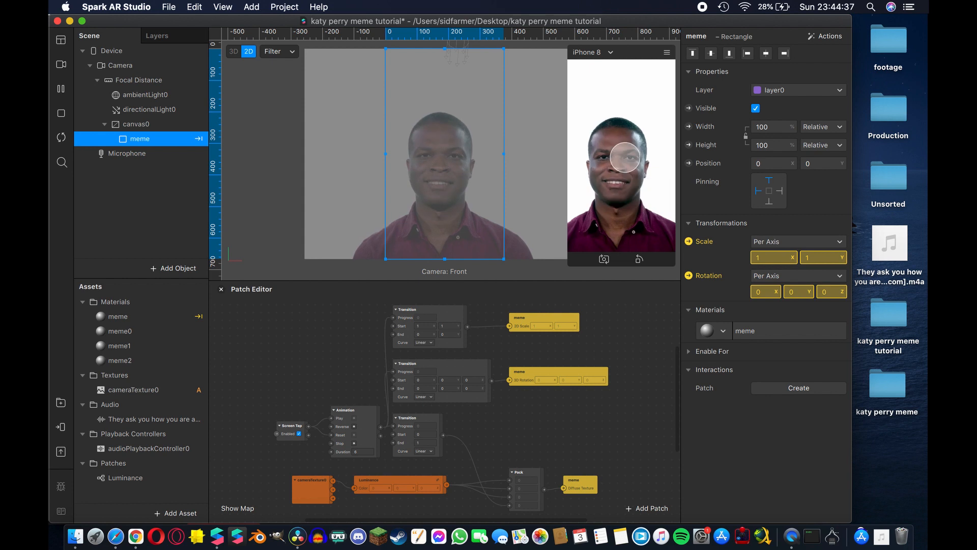
click(626, 202)
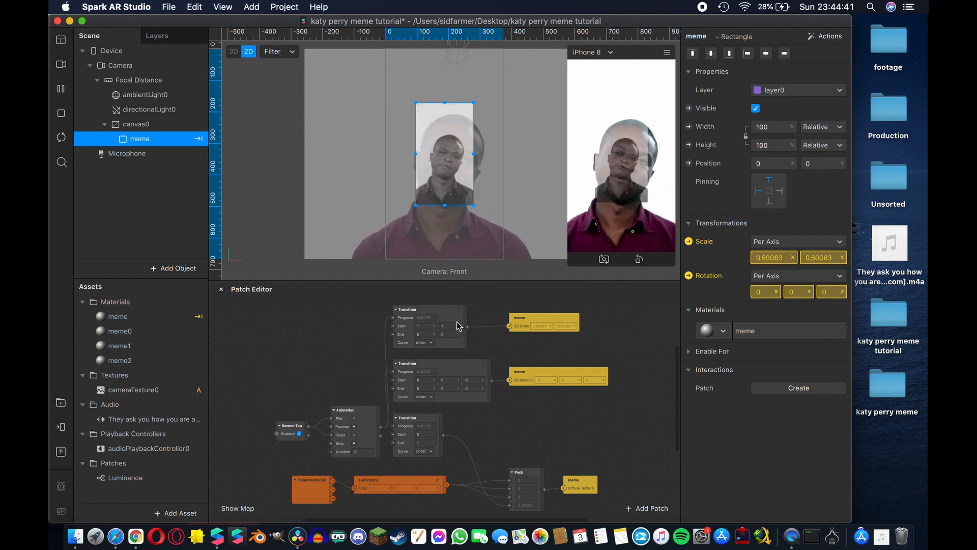
click(62, 137)
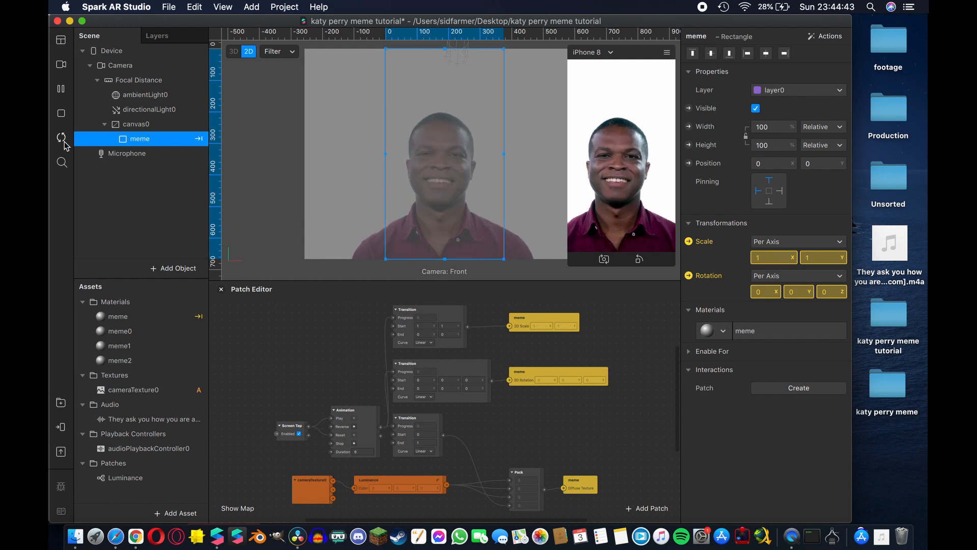
- Set both End values of the Vector 2 scale Transition to 1.5
click(423, 334)
text(1.5)
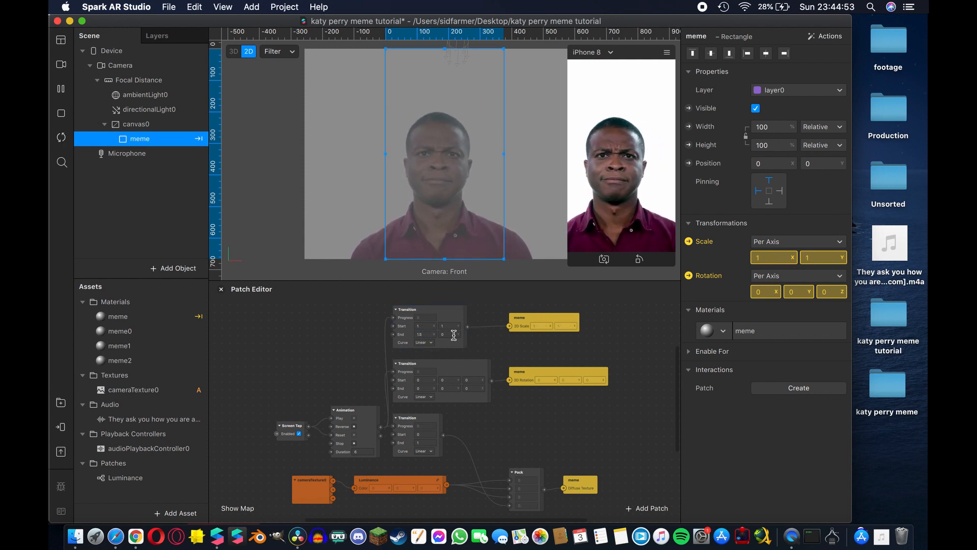
click(452, 334)
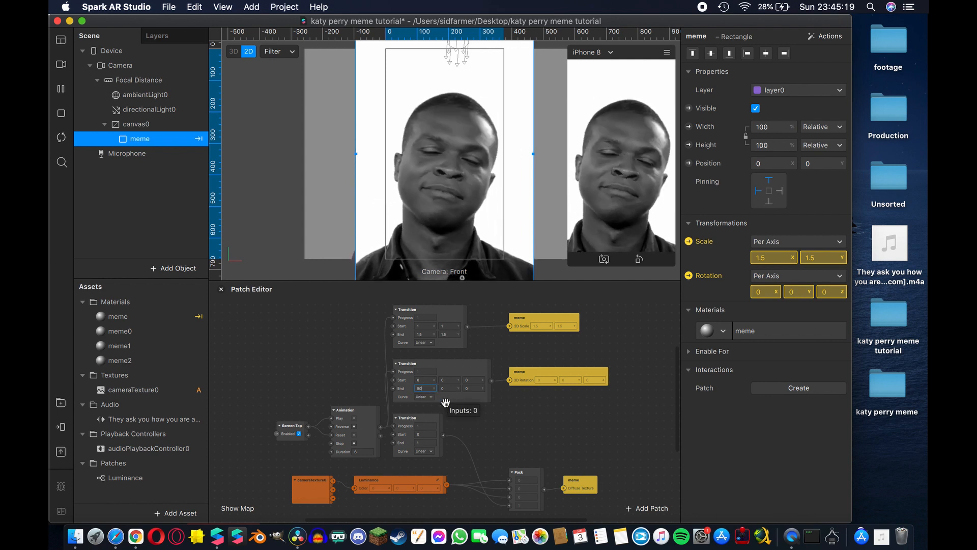
- Try an End X value of 90 on the Vector 3 rotation Transition and restart the preview
key(Return)
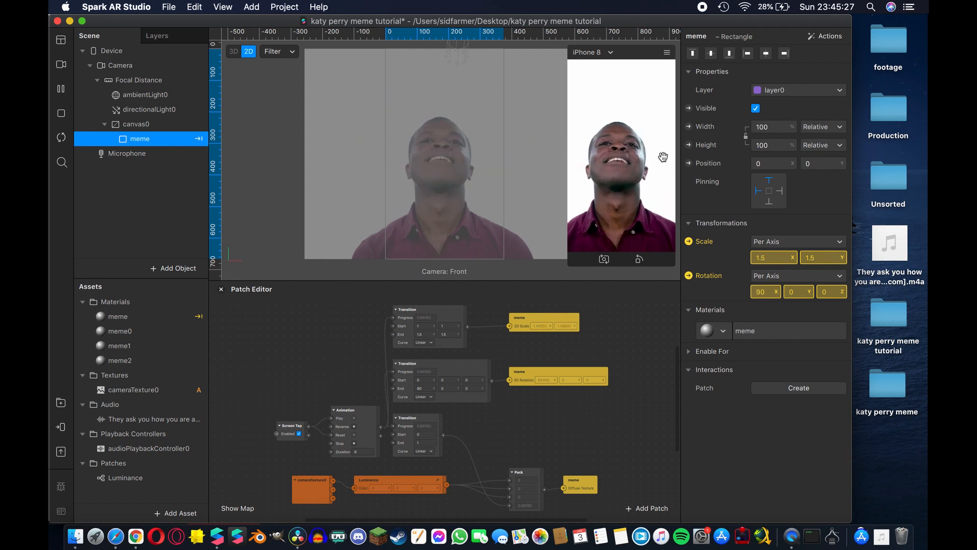
click(61, 138)
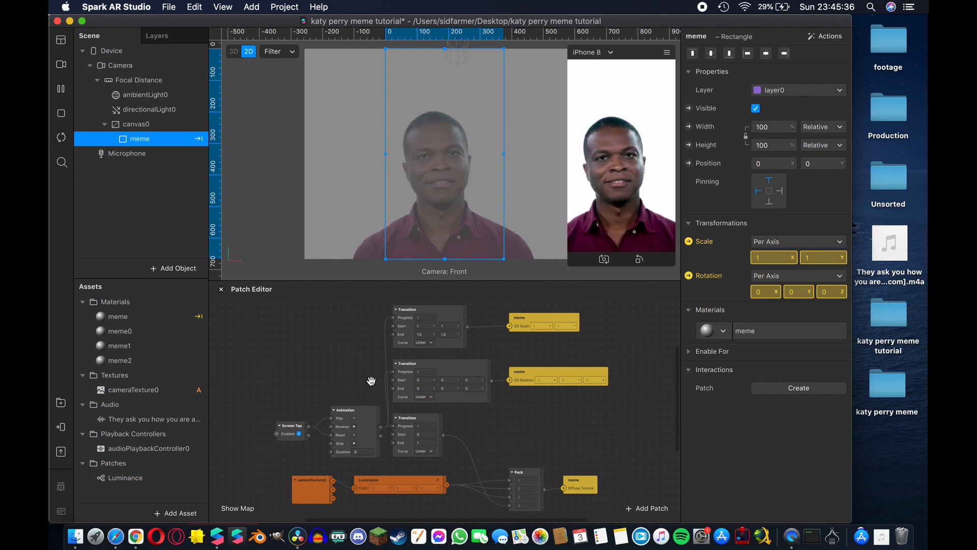
- Set the rotation Transition's End X back to 0 and End Z to -10, and test with a tap in the device preview
click(481, 389)
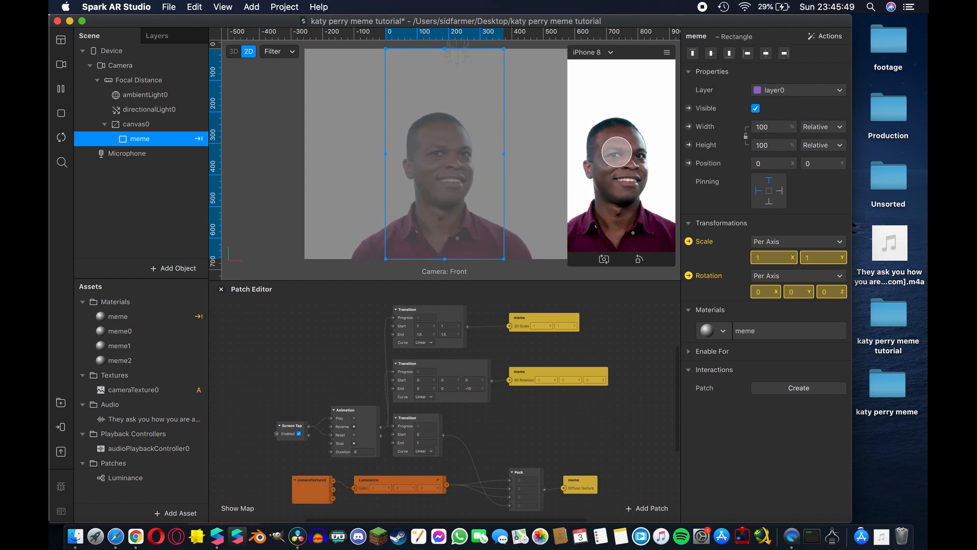
click(664, 188)
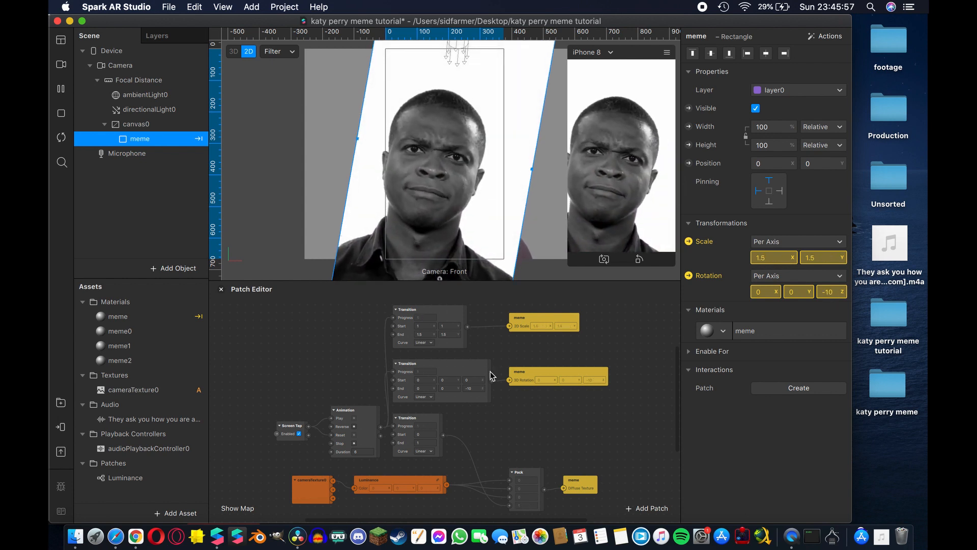
- Try an End Z value of 10 on the rotation Transition and undo that change
click(479, 389)
key(BackSpace)
key(BackSpace)
key(BackSpace)
text(10)
key(Return)
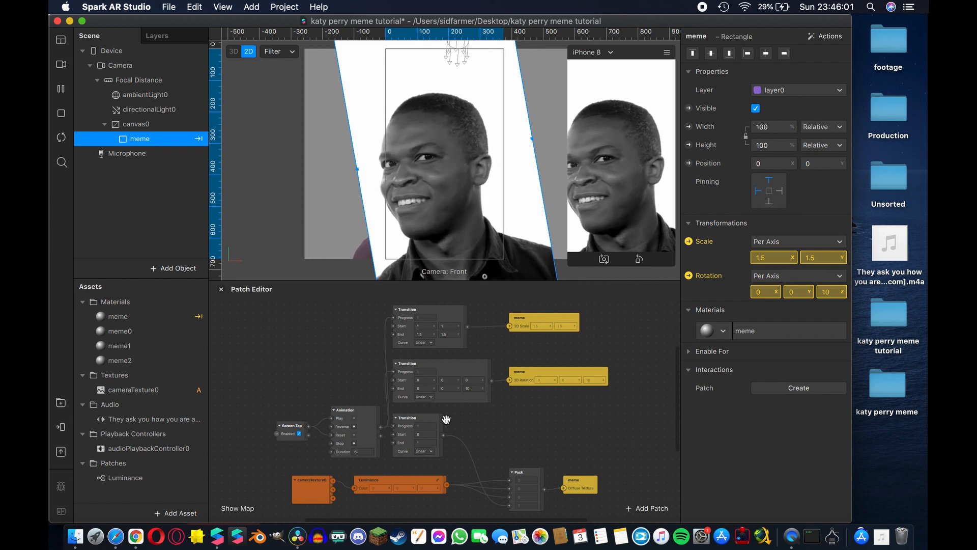
key(super+z)
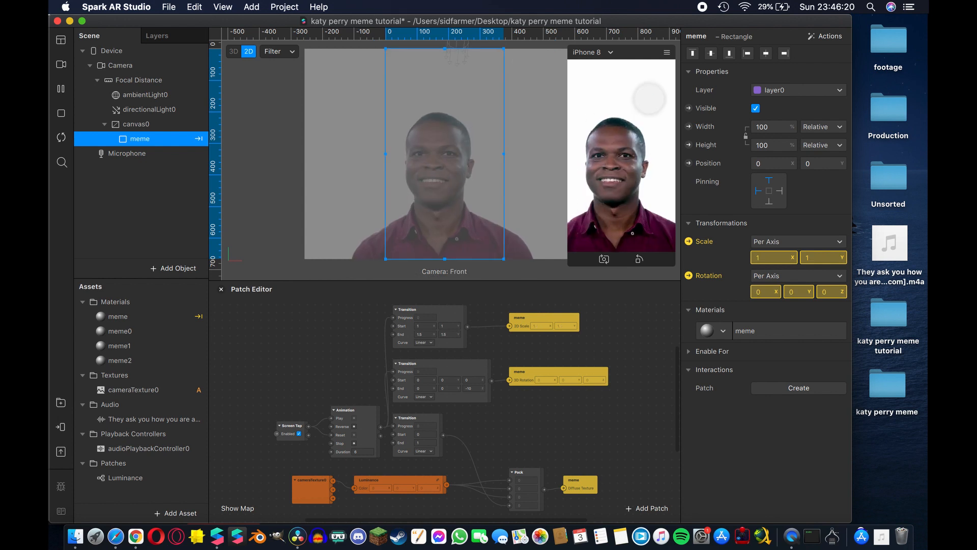
- Test the combined scale and rotation animation with a tap in the device preview and restart the preview
click(650, 99)
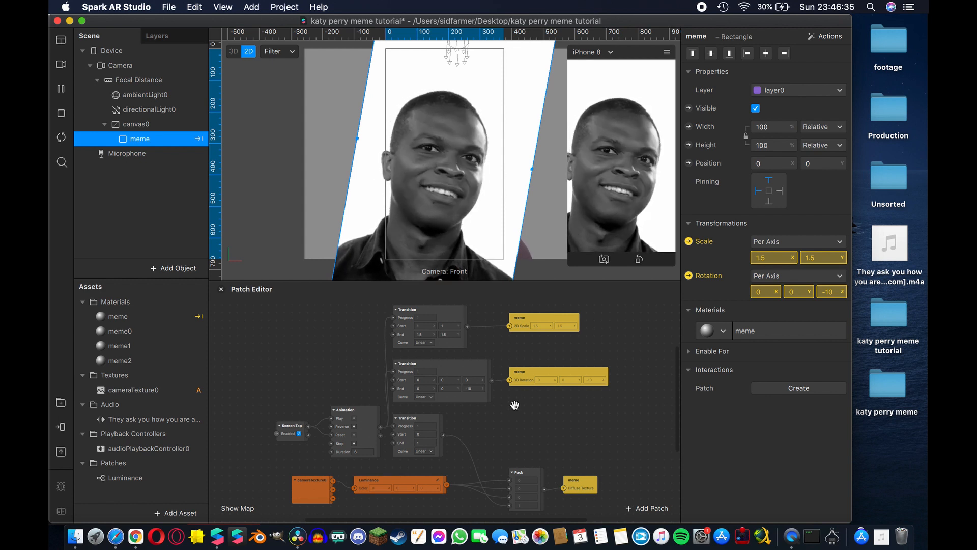
click(59, 138)
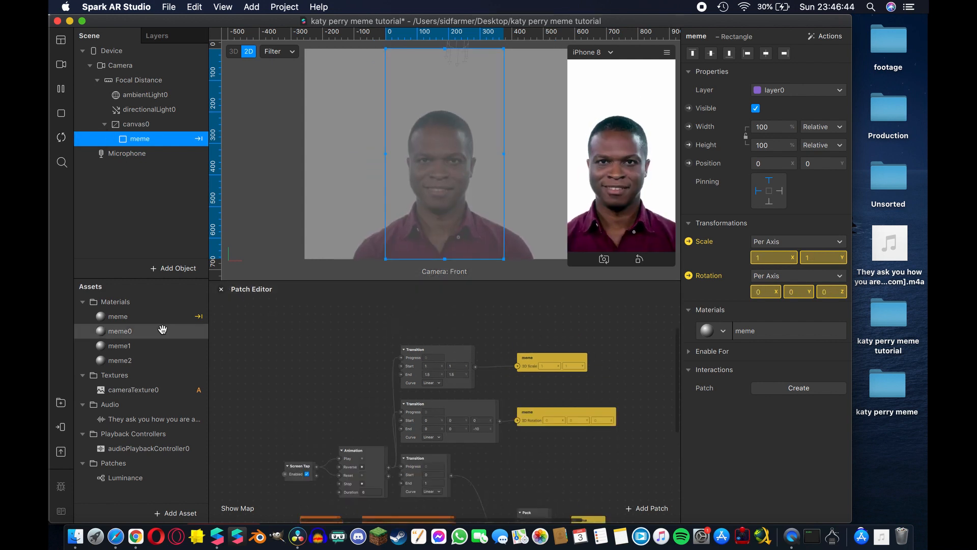
- Delete the unused materials meme0, meme1 and meme2, and dismiss the problem report dialog
click(130, 335)
shift+click(131, 359)
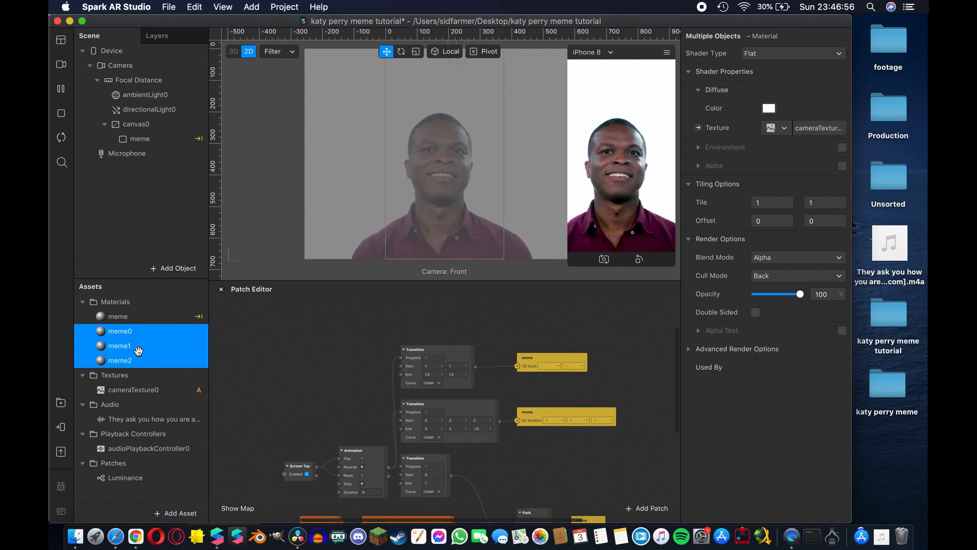
key(Delete)
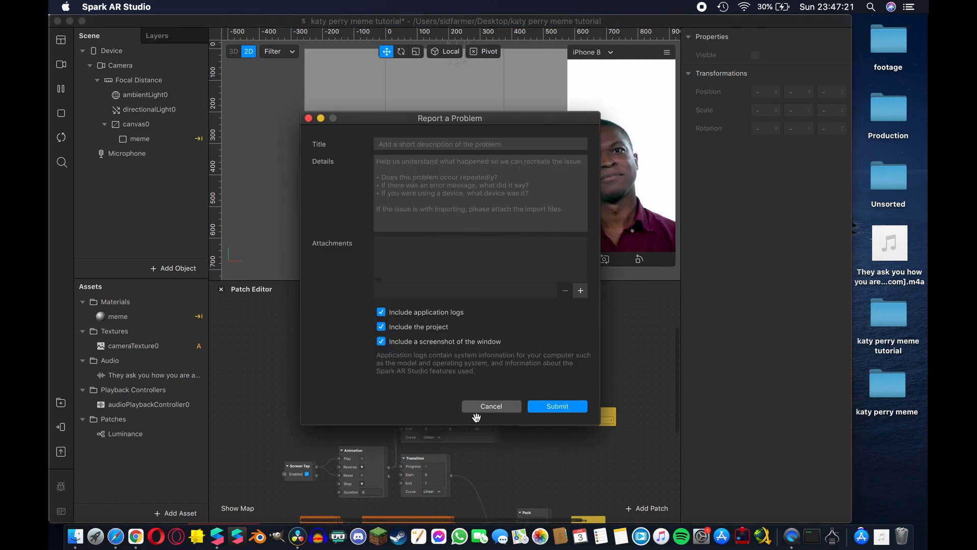
click(483, 407)
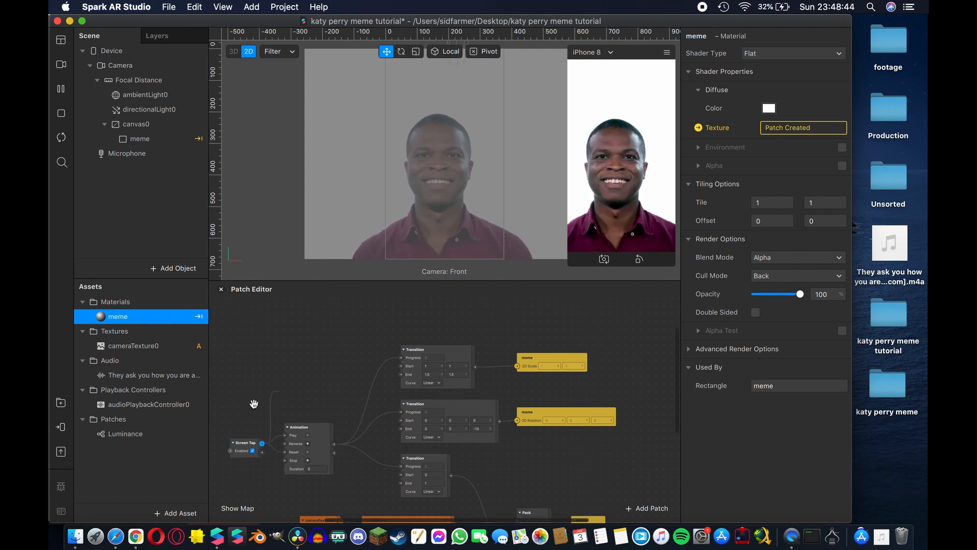
- Add a Single-Clip Controller patch connected to the Screen Tap patch's output
double_click(287, 374)
text(single)
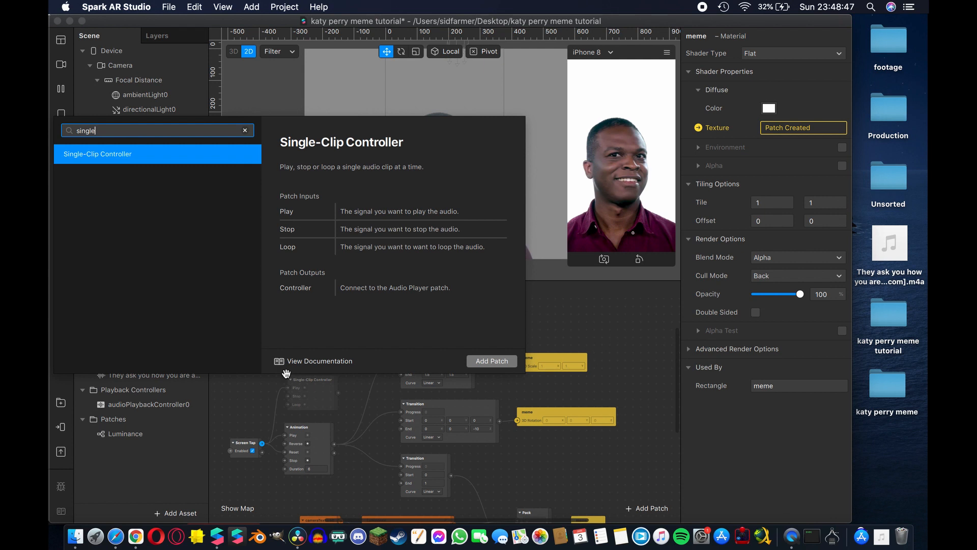
key(Return)
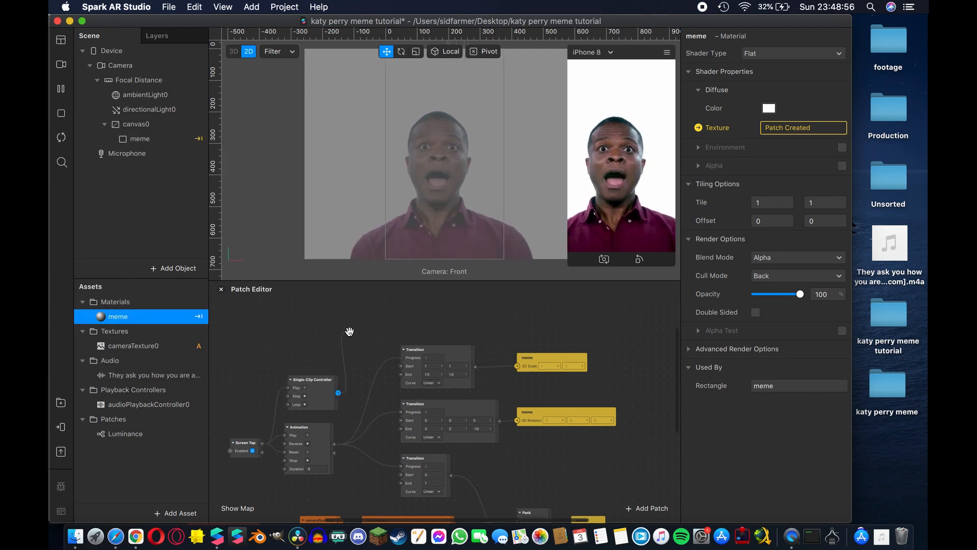
- Add an Audio Player patch driven by the Single-Clip Controller's output
drag(350, 331, 356, 330)
text(audio)
key(Down)
key(Return)
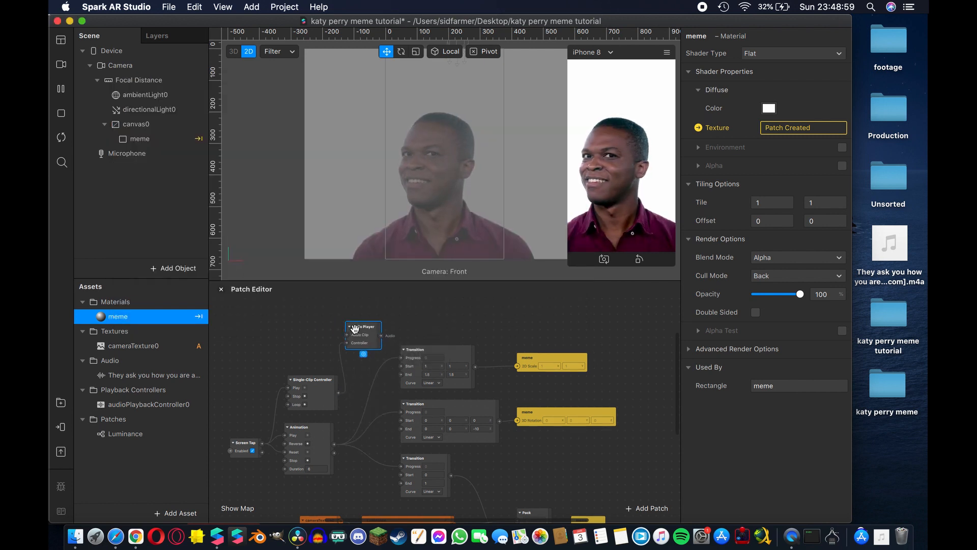
- Add a Speaker object to the scene and move it out of Focal Distance to below Microphone
click(163, 275)
scroll(72, 418, down, 5)
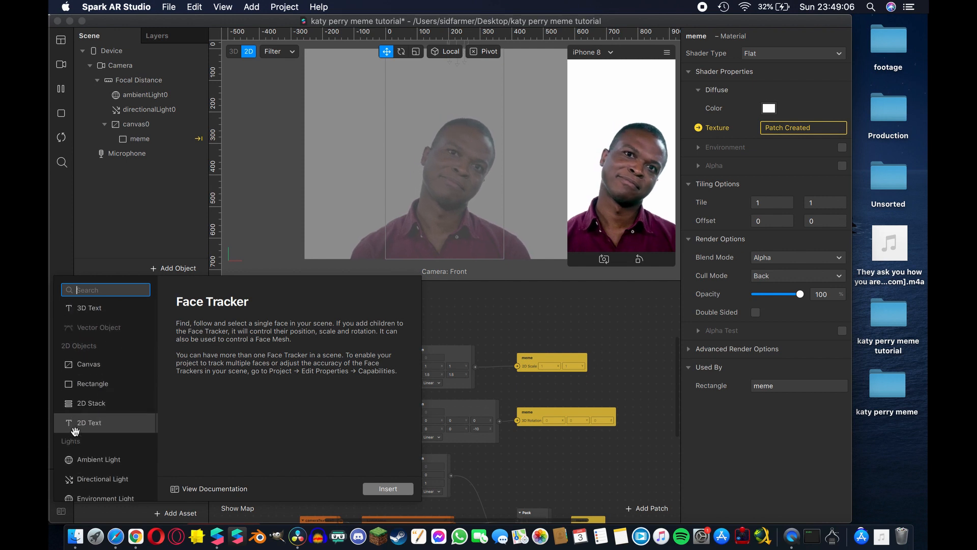
scroll(75, 431, down, 5)
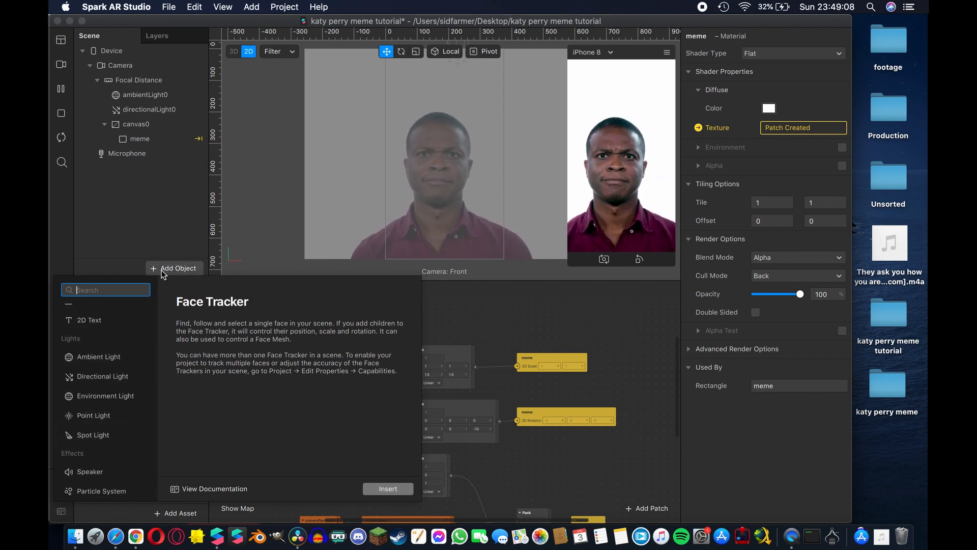
click(94, 473)
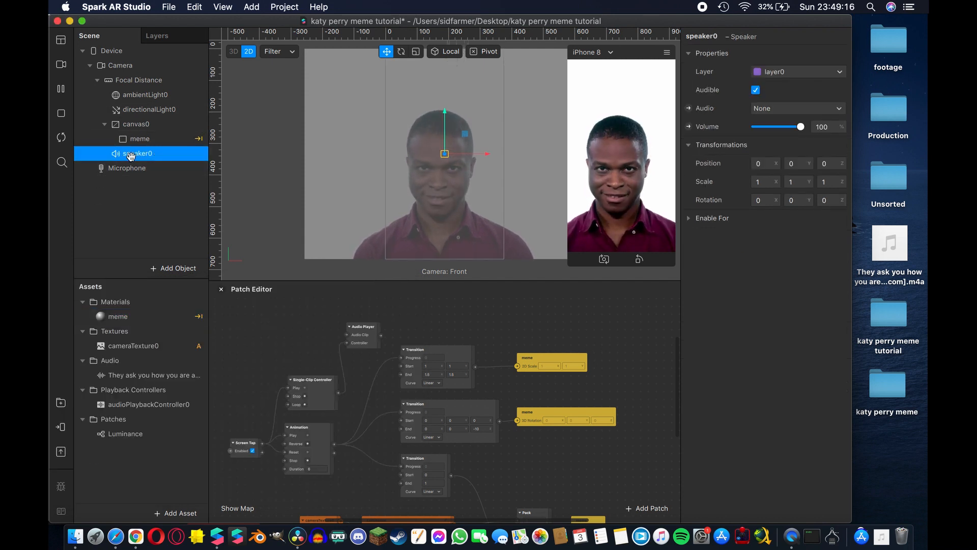
drag(118, 174, 116, 188)
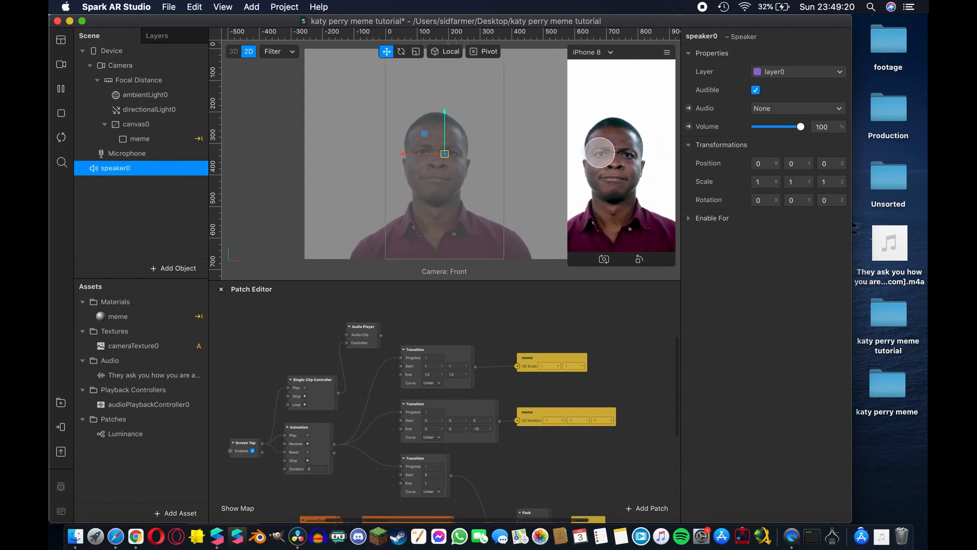
- Create a patch for the speaker's Audio property, place it beside the Audio Player, and connect the player's Audio output to it
click(689, 109)
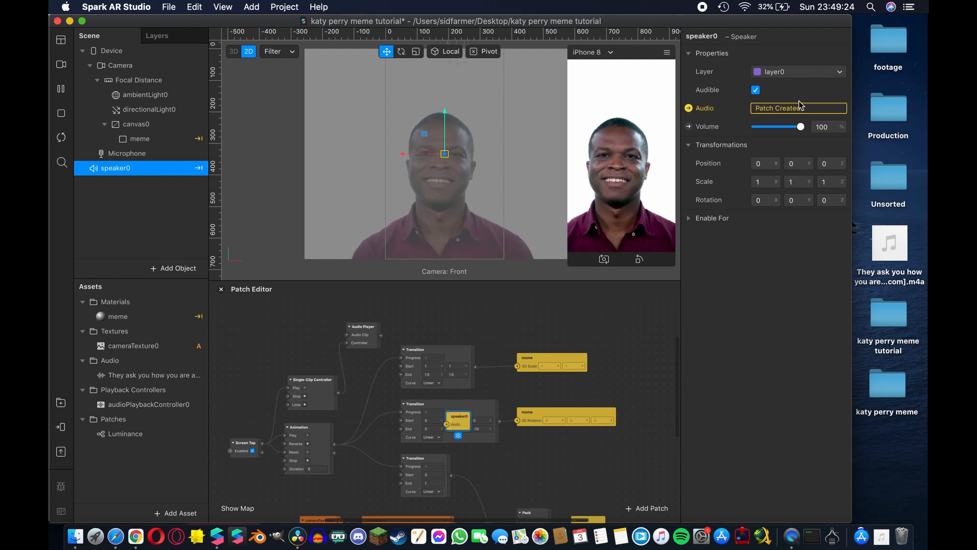
drag(458, 417, 413, 319)
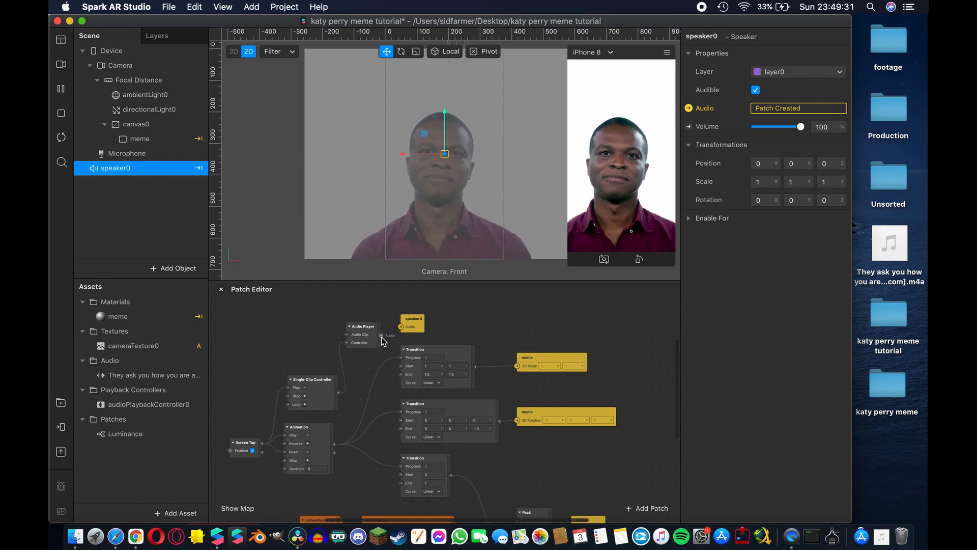
drag(381, 335, 401, 327)
- Add the imported audio file to the patch graph and connect it to the Audio Player's Audio Clip input
scroll(375, 323, up, 2)
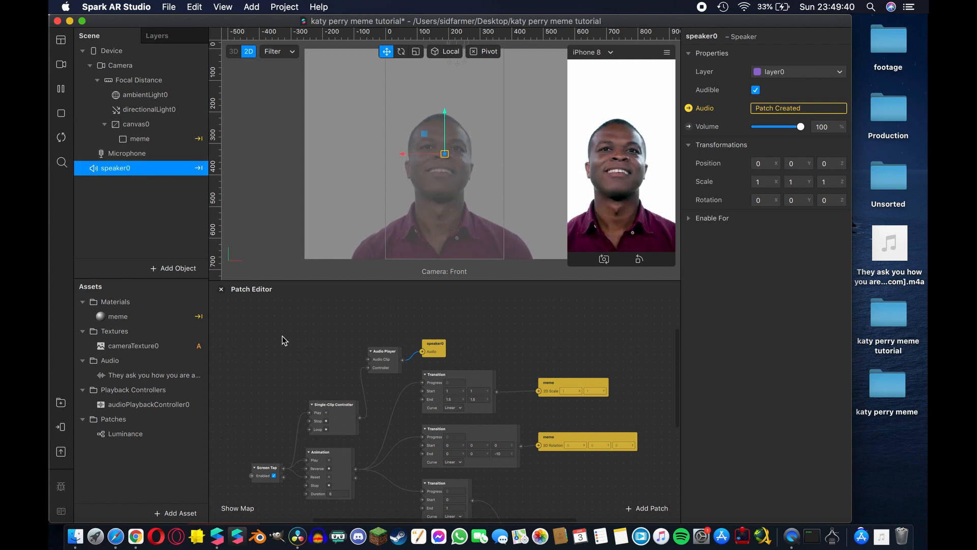
drag(151, 381, 306, 347)
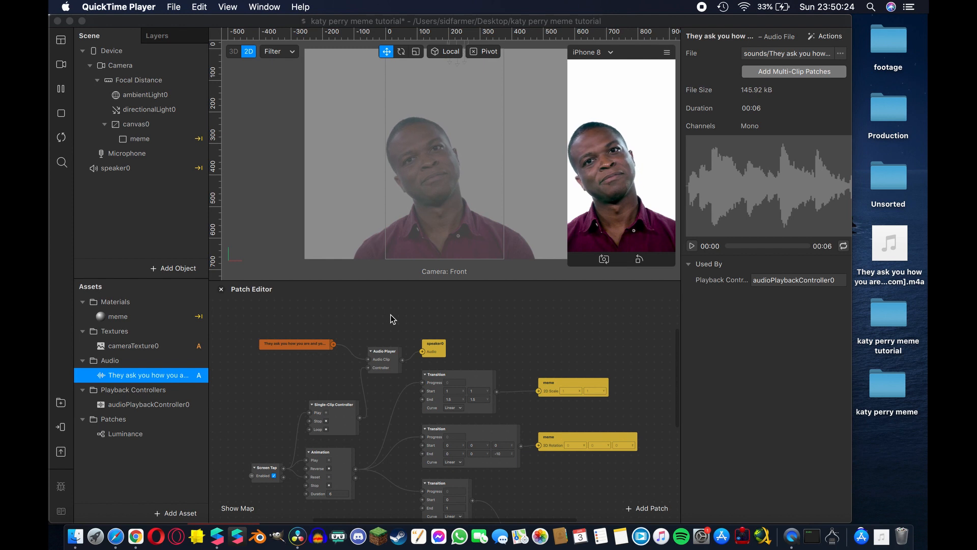
- Restart the preview and test the tap-triggered effect and audio in the device preview
click(63, 135)
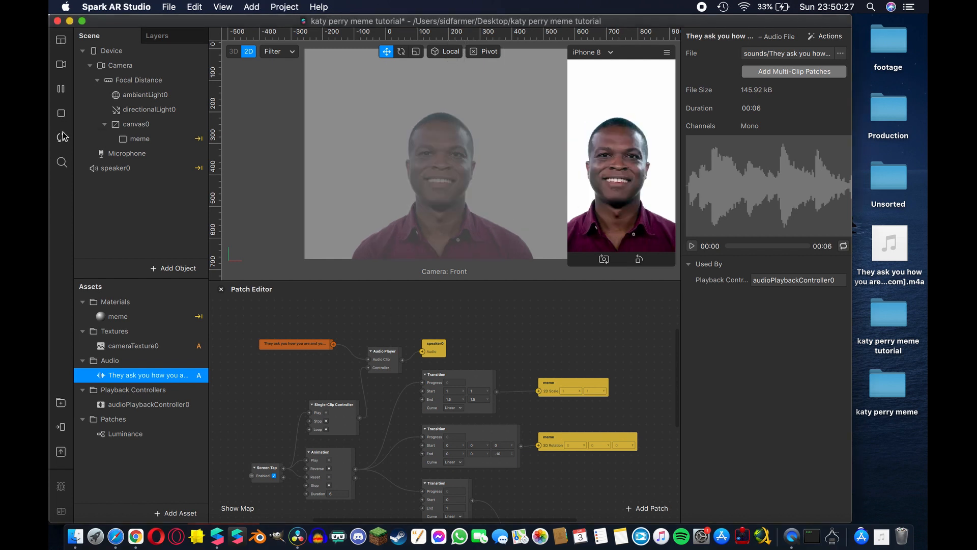
click(666, 52)
click(713, 77)
click(667, 104)
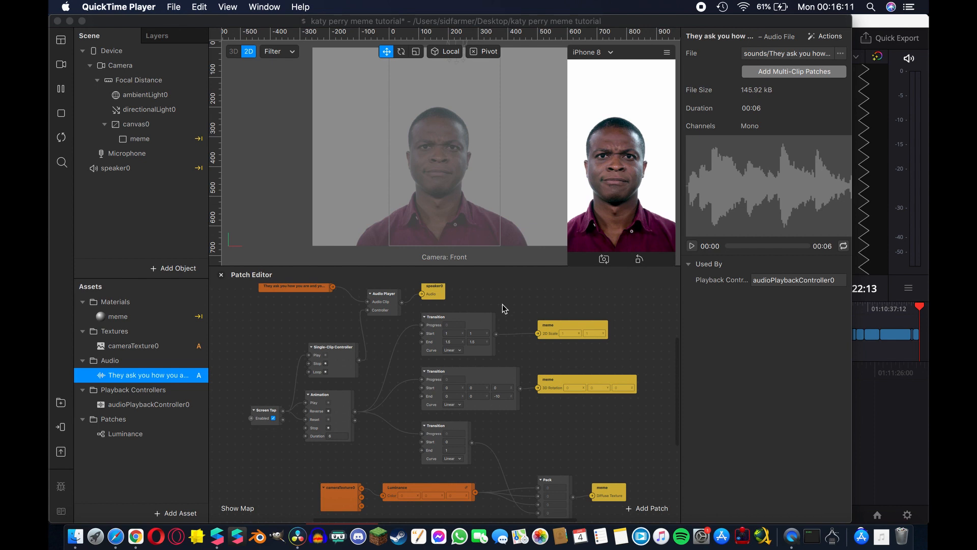
- Enlarge the Patch Editor to show the whole graph and test the finished effect with a tap in the device preview
drag(465, 270, 463, 212)
scroll(458, 360, up, 5)
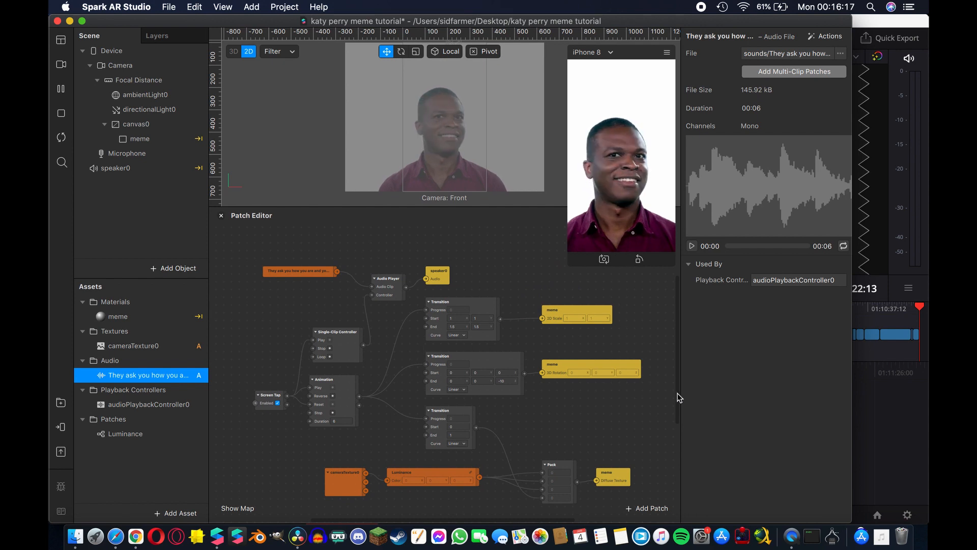
click(643, 166)
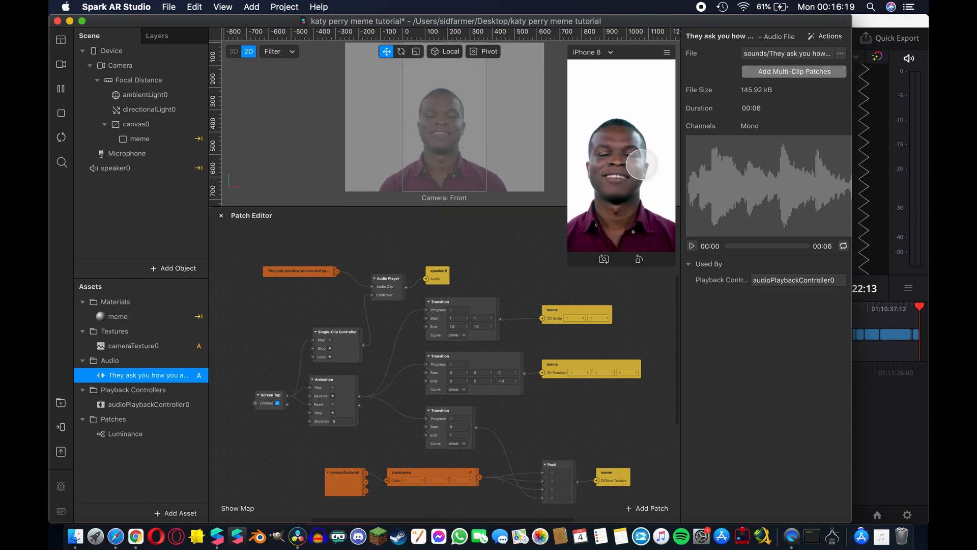